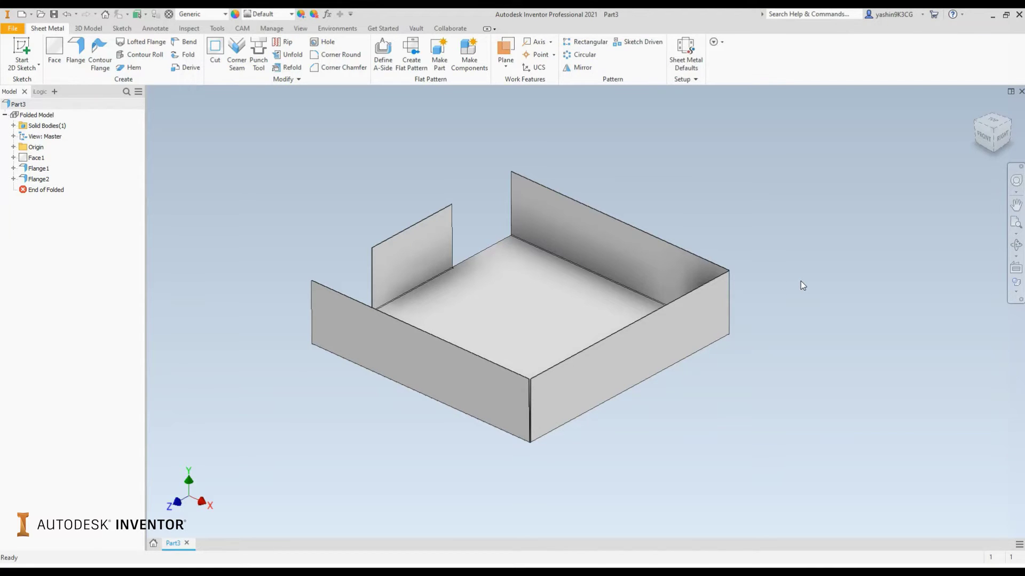
Start a Hem feature and keep its type set to Single.
{"action": "scroll", "coordinate": [507, 379], "scroll_direction": "down", "scroll_amount": 3}
{"action": "scroll", "coordinate": [549, 381], "scroll_direction": "down", "scroll_amount": 3}
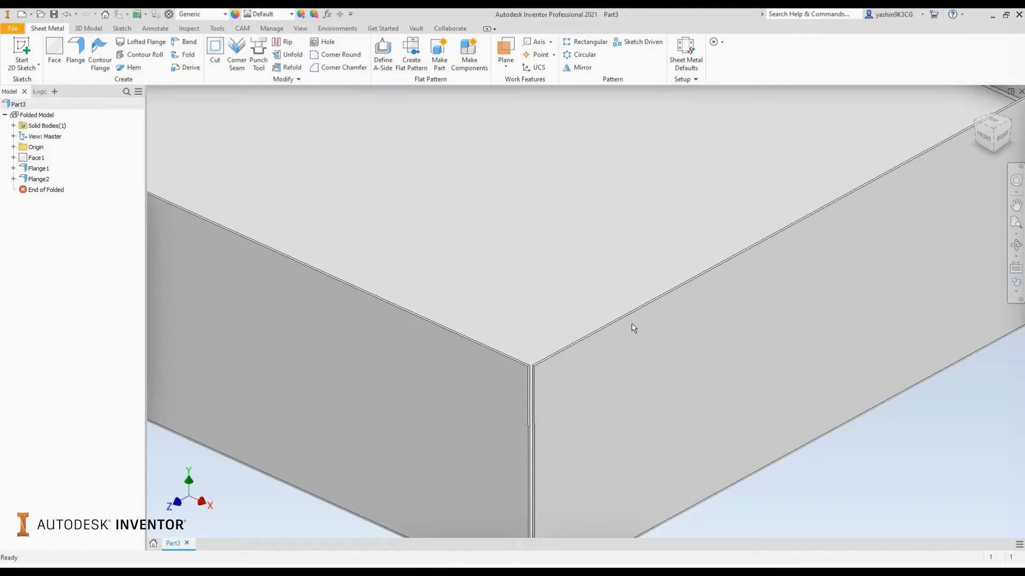
{"action": "mouse_move", "coordinate": [650, 345]}
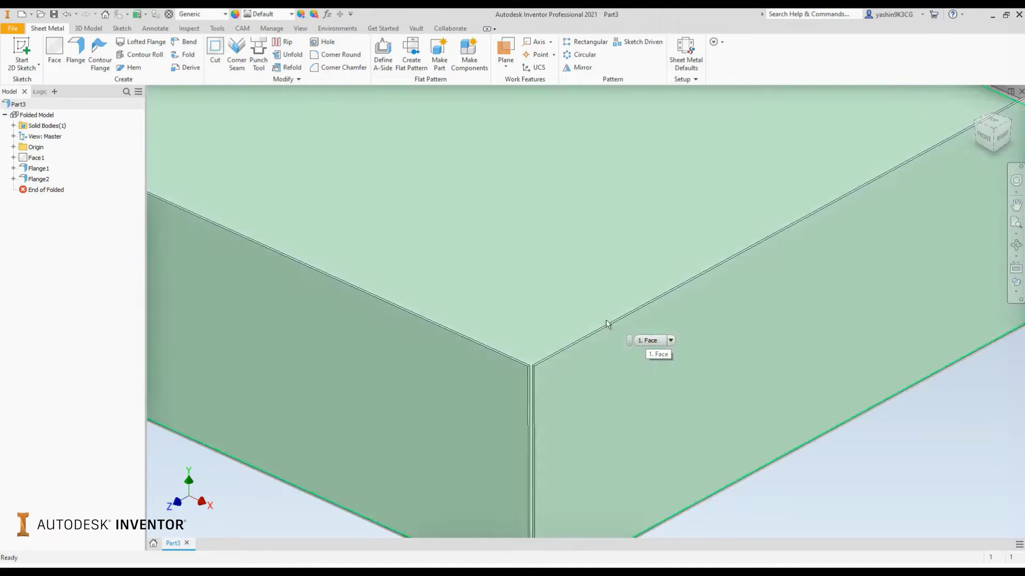
{"action": "scroll", "coordinate": [602, 324], "scroll_direction": "up", "scroll_amount": 3}
{"action": "middle_click_drag", "start_coordinate": [609, 320], "coordinate": [550, 332]}
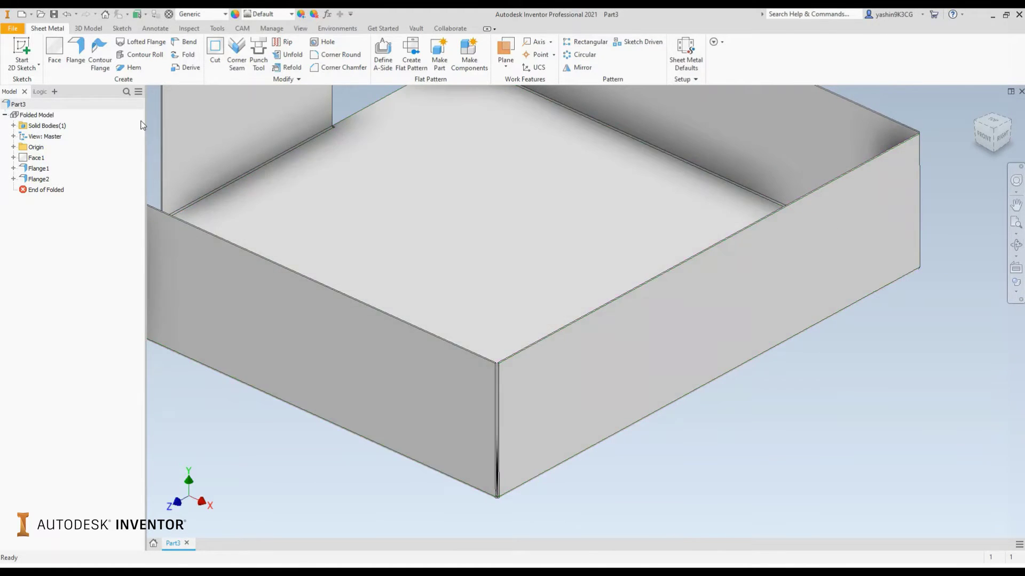
{"action": "scroll", "coordinate": [327, 224], "scroll_direction": "down", "scroll_amount": 2}
{"action": "middle_click_drag", "start_coordinate": [327, 225], "coordinate": [347, 263]}
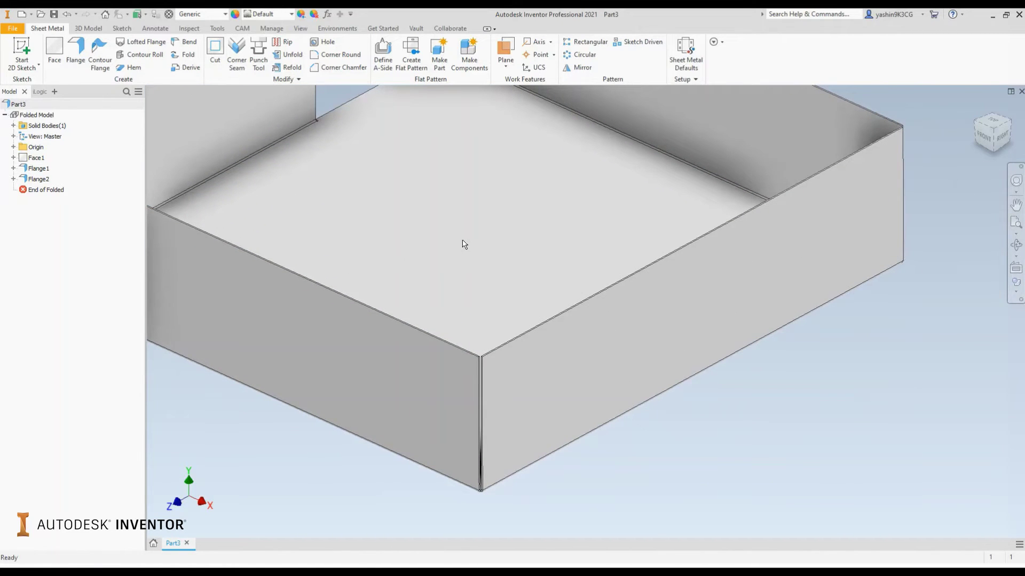
{"action": "left_click", "coordinate": [130, 68]}
{"action": "left_click_drag", "start_coordinate": [310, 127], "coordinate": [273, 123]}
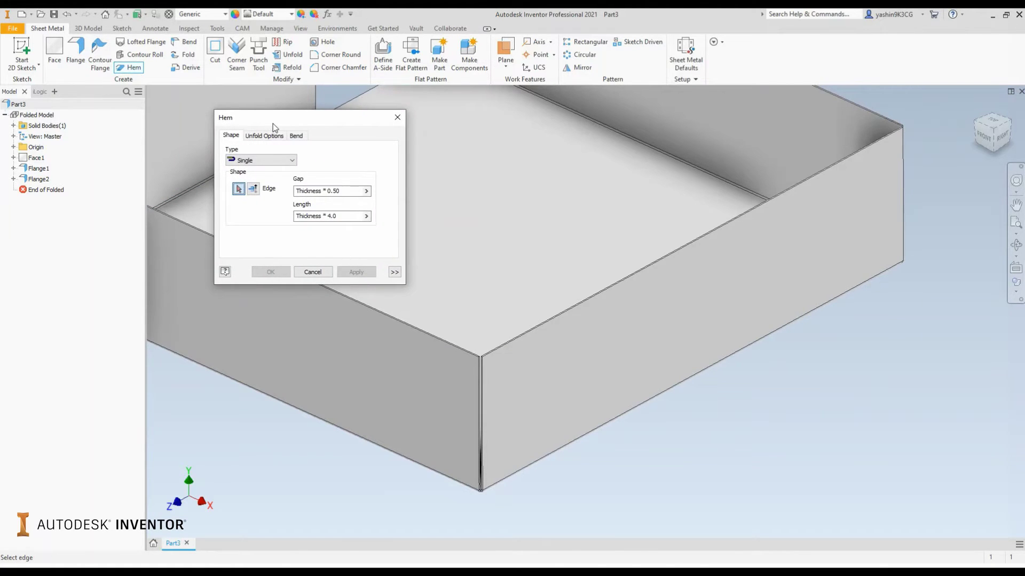
{"action": "left_click", "coordinate": [282, 163]}
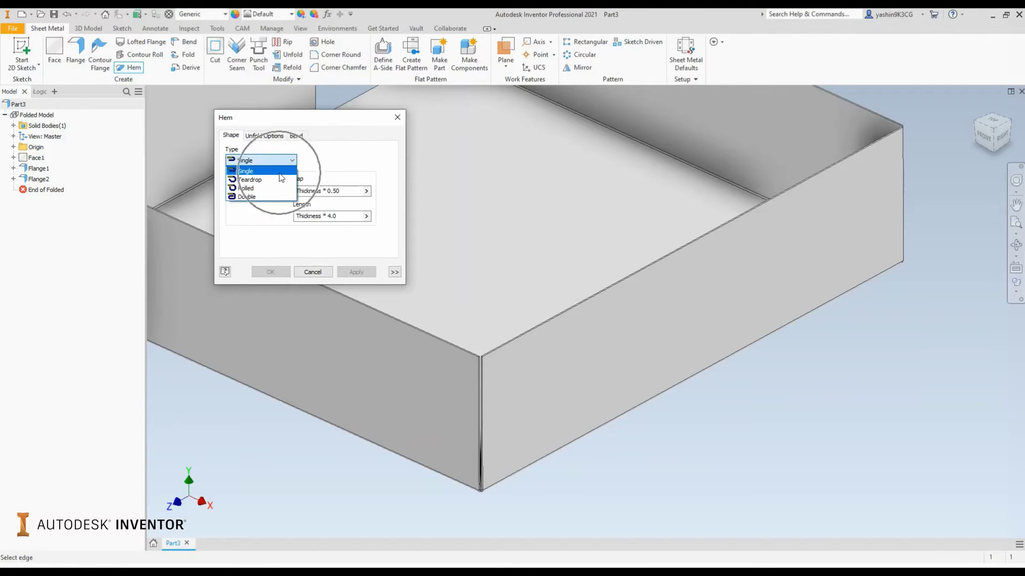
{"action": "left_click", "coordinate": [280, 173]}
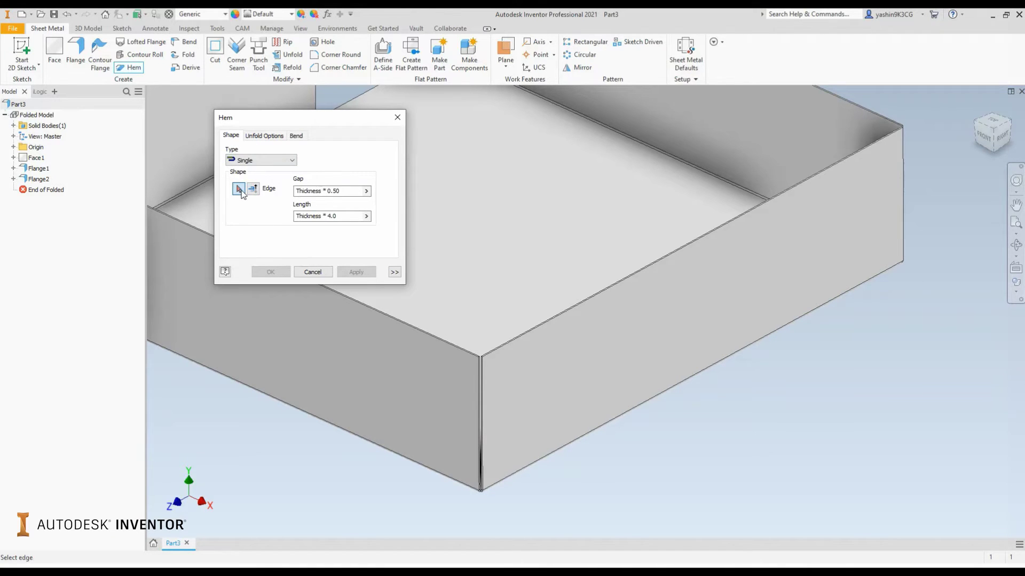
Select the top edge of the right front wall so the single hem previews.
{"action": "scroll", "coordinate": [482, 356], "scroll_direction": "down", "scroll_amount": 3}
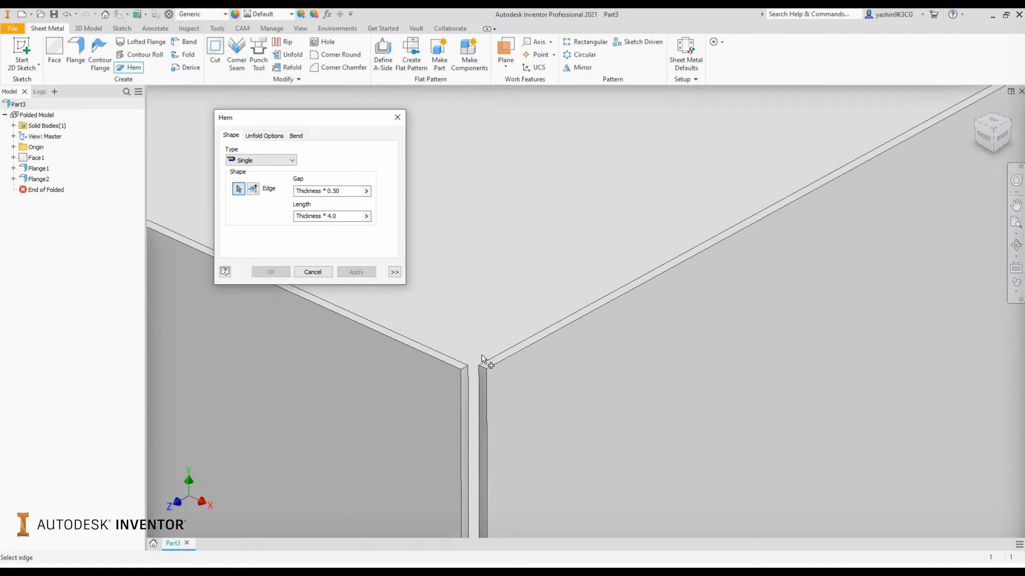
{"action": "left_click", "coordinate": [531, 352]}
{"action": "scroll", "coordinate": [529, 347], "scroll_direction": "up", "scroll_amount": 3}
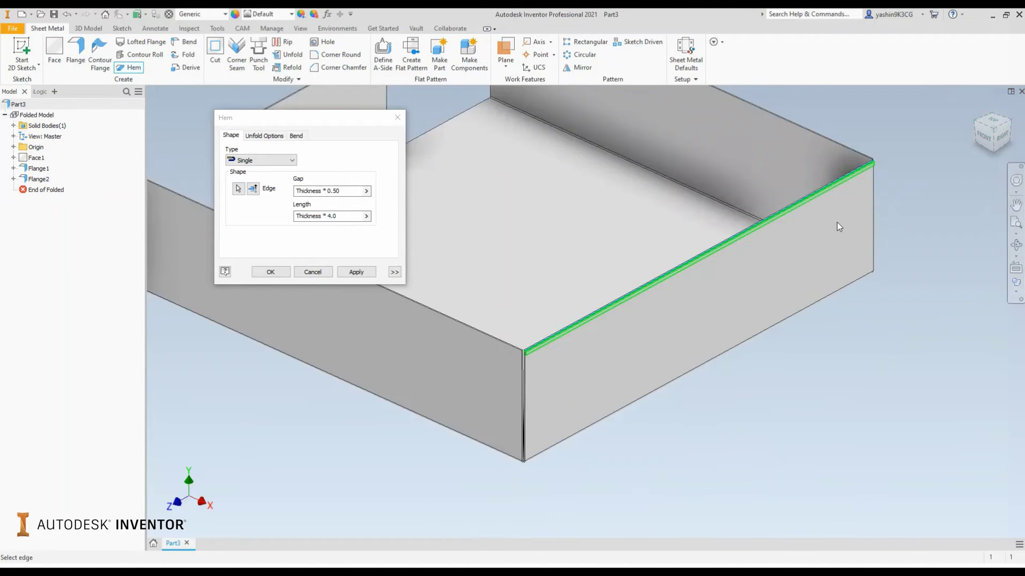
{"action": "scroll", "coordinate": [537, 346], "scroll_direction": "down", "scroll_amount": 3}
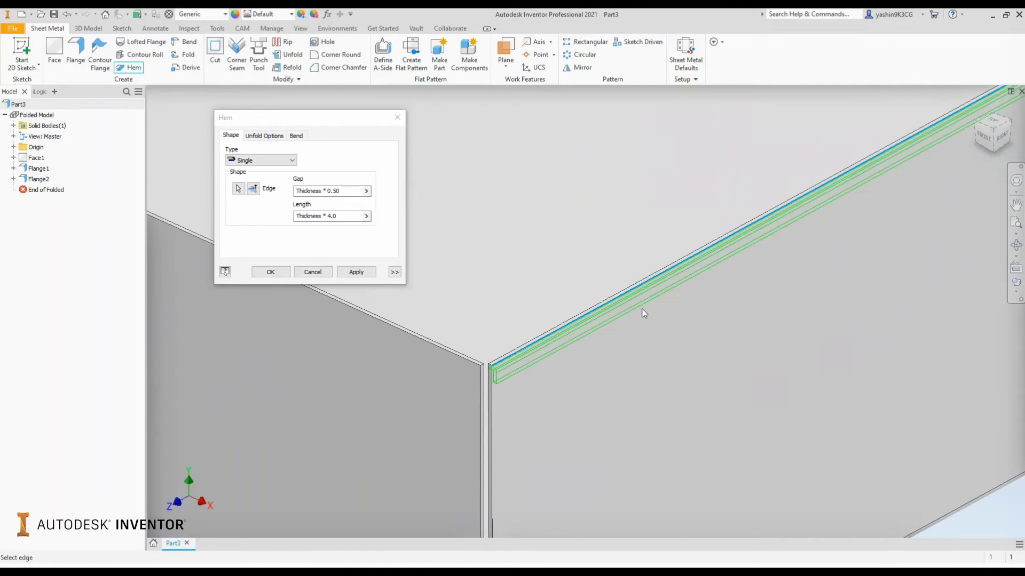
{"action": "scroll", "coordinate": [648, 307], "scroll_direction": "up", "scroll_amount": 3}
{"action": "scroll", "coordinate": [654, 296], "scroll_direction": "down", "scroll_amount": 2}
{"action": "middle_click_drag", "start_coordinate": [656, 291], "coordinate": [634, 331]}
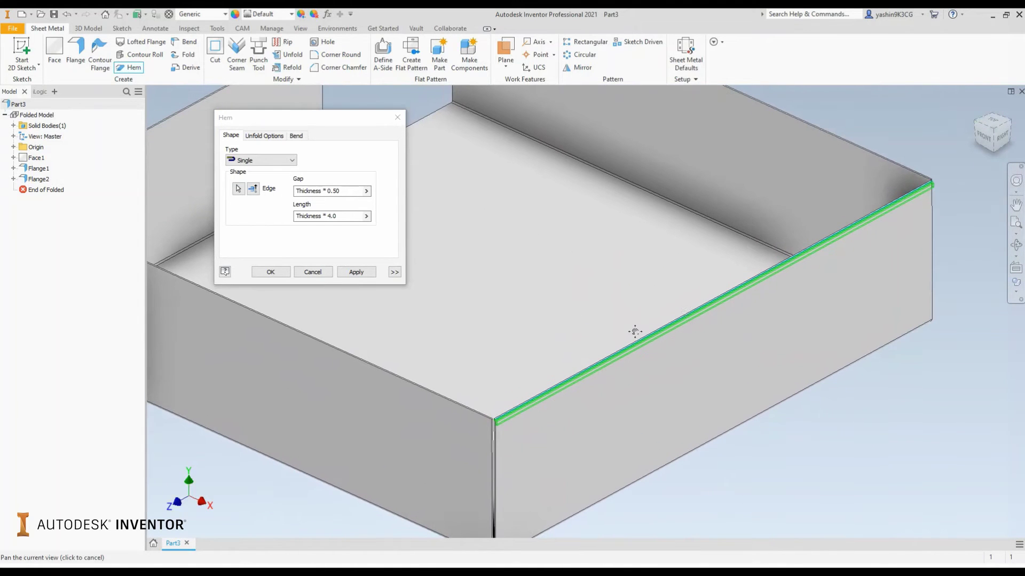
From the front view, flip the hem inward and back twice, leaving it folded outward.
{"action": "left_click", "coordinate": [986, 143]}
{"action": "scroll", "coordinate": [744, 280], "scroll_direction": "down", "scroll_amount": 4}
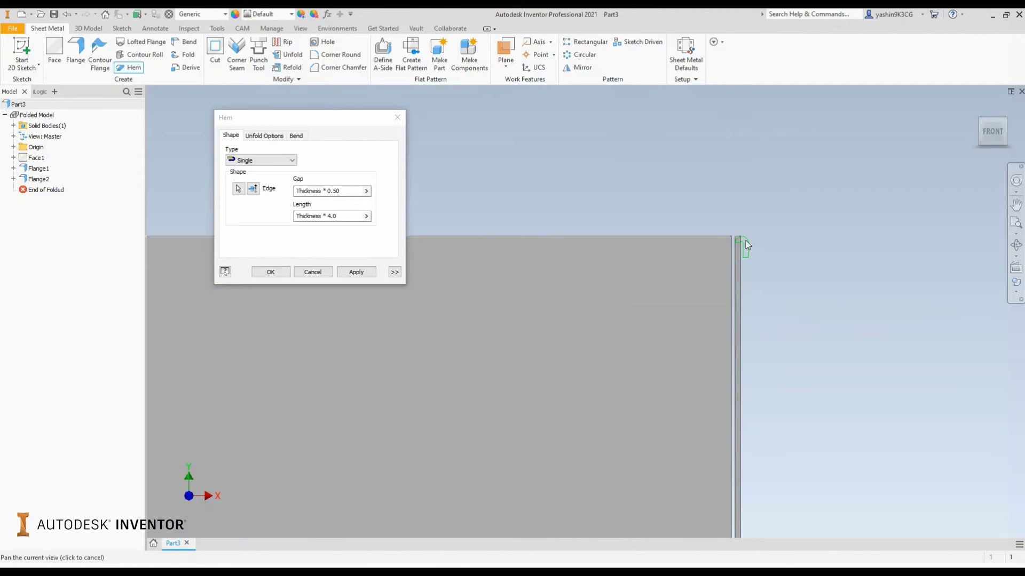
{"action": "scroll", "coordinate": [745, 243], "scroll_direction": "down", "scroll_amount": 3}
{"action": "middle_click_drag", "start_coordinate": [778, 287], "coordinate": [723, 267]}
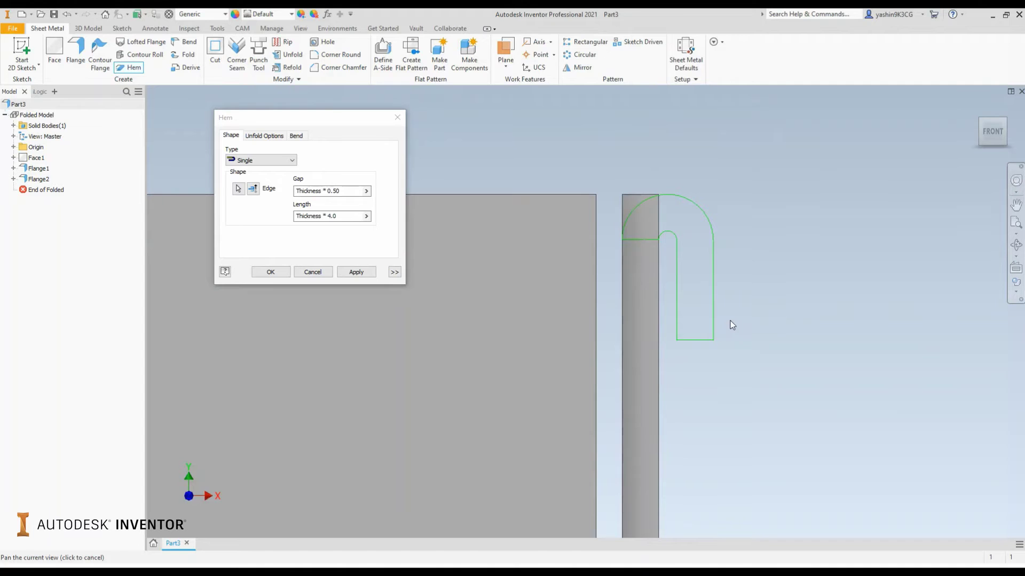
{"action": "left_click_drag", "start_coordinate": [313, 123], "coordinate": [345, 122]}
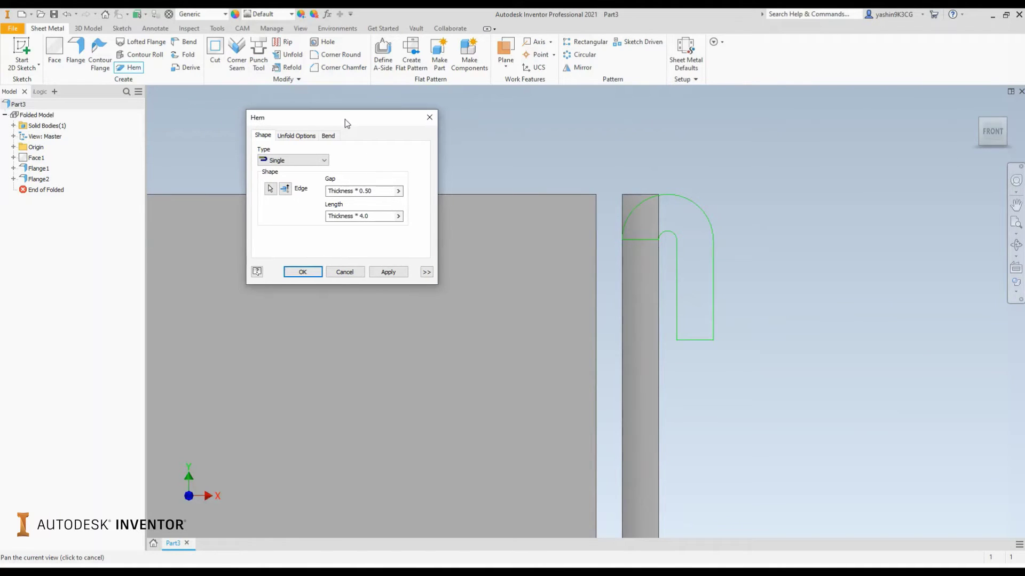
{"action": "left_click", "coordinate": [285, 189]}
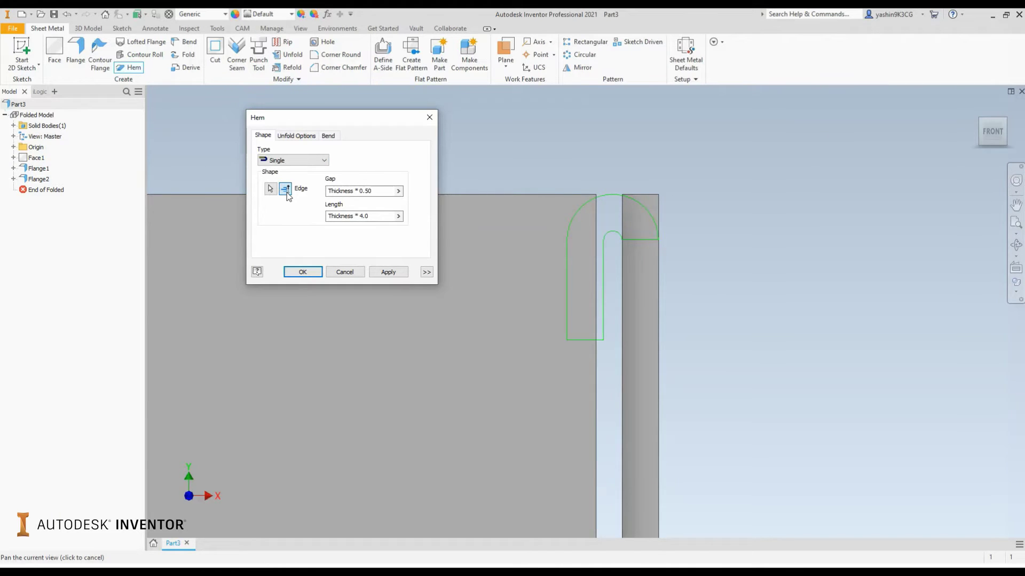
{"action": "left_click", "coordinate": [285, 189]}
{"action": "left_click", "coordinate": [285, 189]}
{"action": "left_click", "coordinate": [285, 188]}
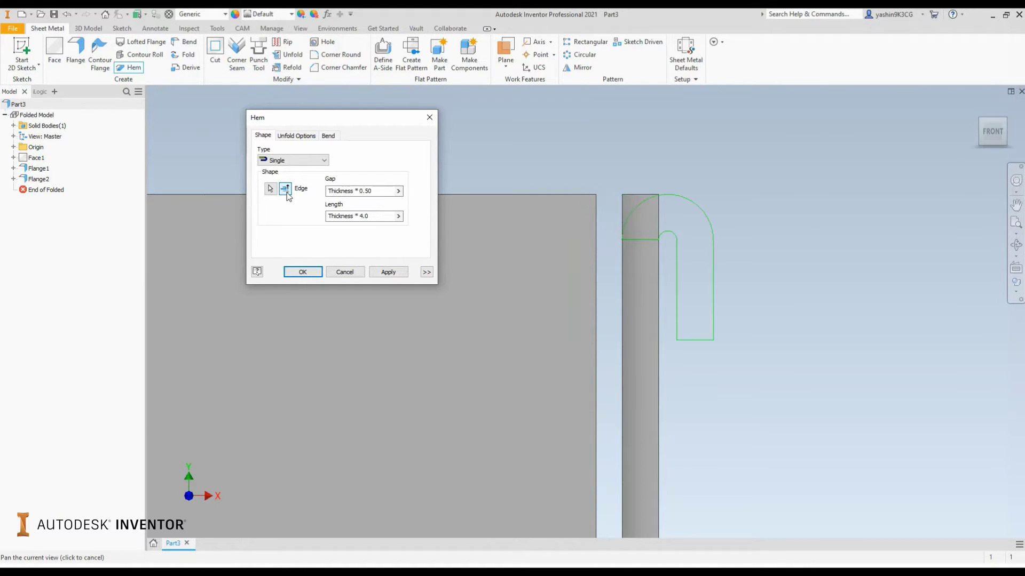
{"action": "scroll", "coordinate": [709, 275], "scroll_direction": "up", "scroll_amount": 2}
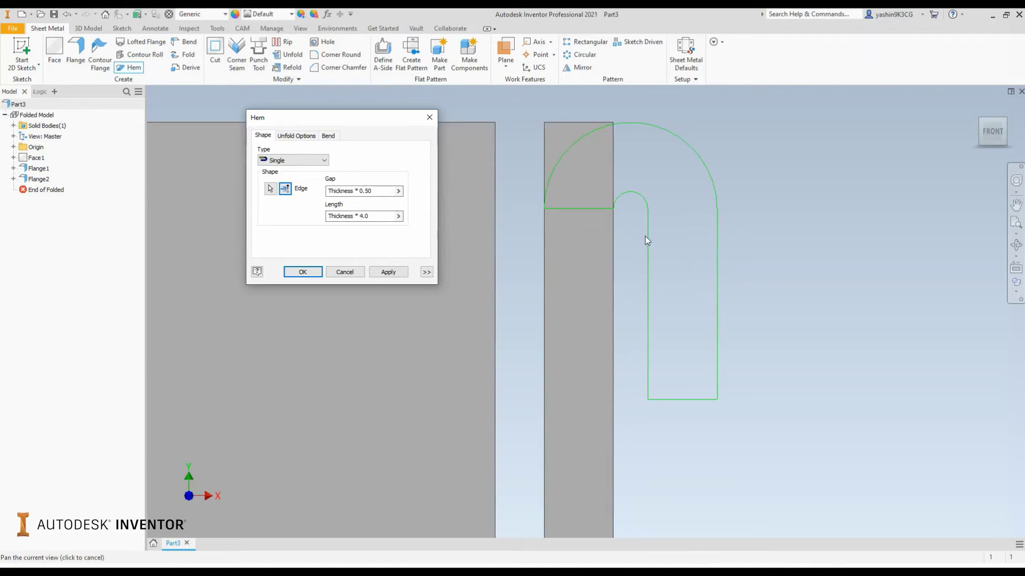
{"action": "left_click_drag", "start_coordinate": [646, 241], "coordinate": [593, 239]}
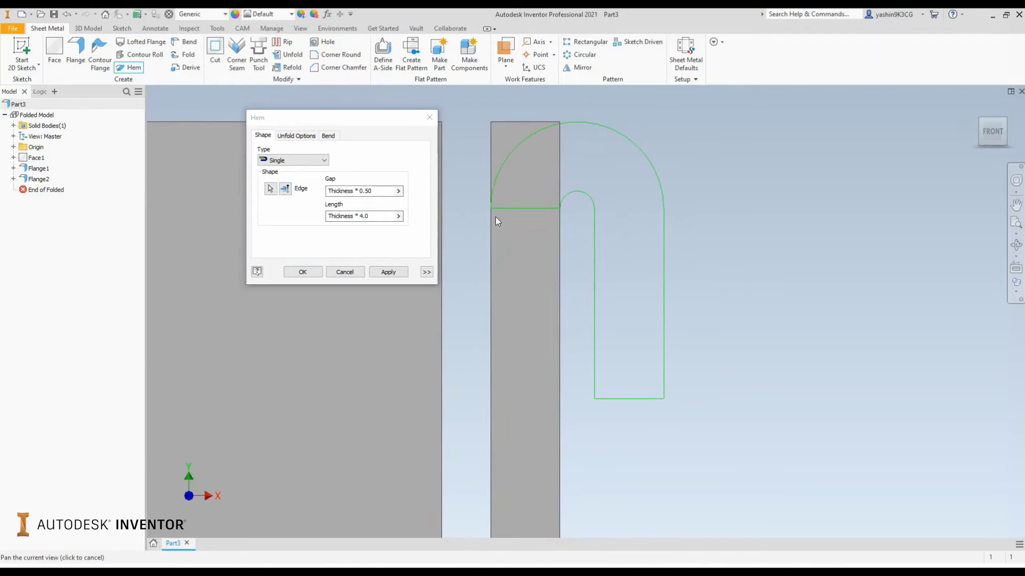
{"action": "left_click", "coordinate": [374, 192]}
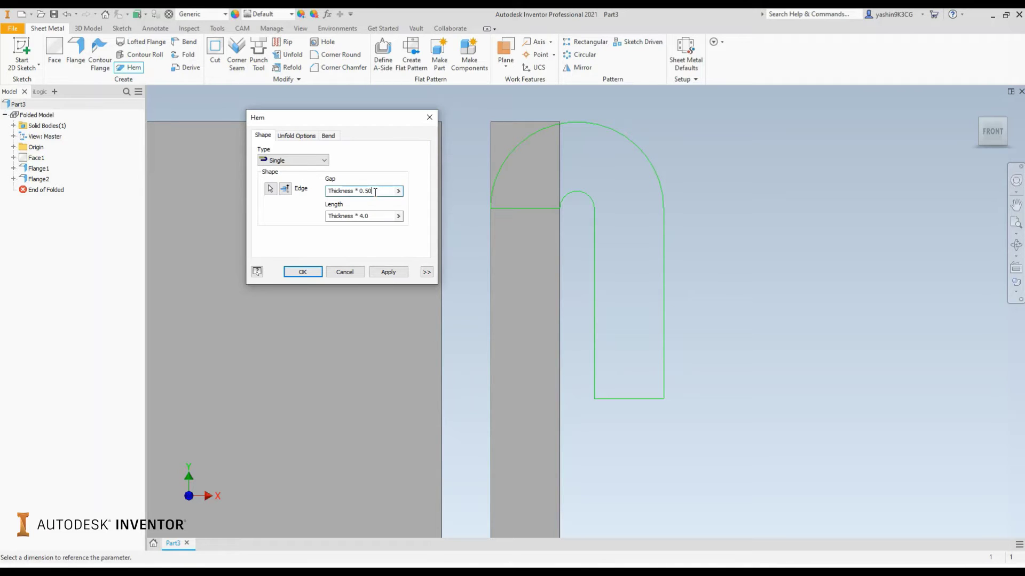
{"action": "key", "text": "BackSpace"}
{"action": "key", "text": "BackSpace"}
{"action": "type", "text": "6"}
{"action": "key", "text": "BackSpace"}
{"action": "type", "text": "8"}
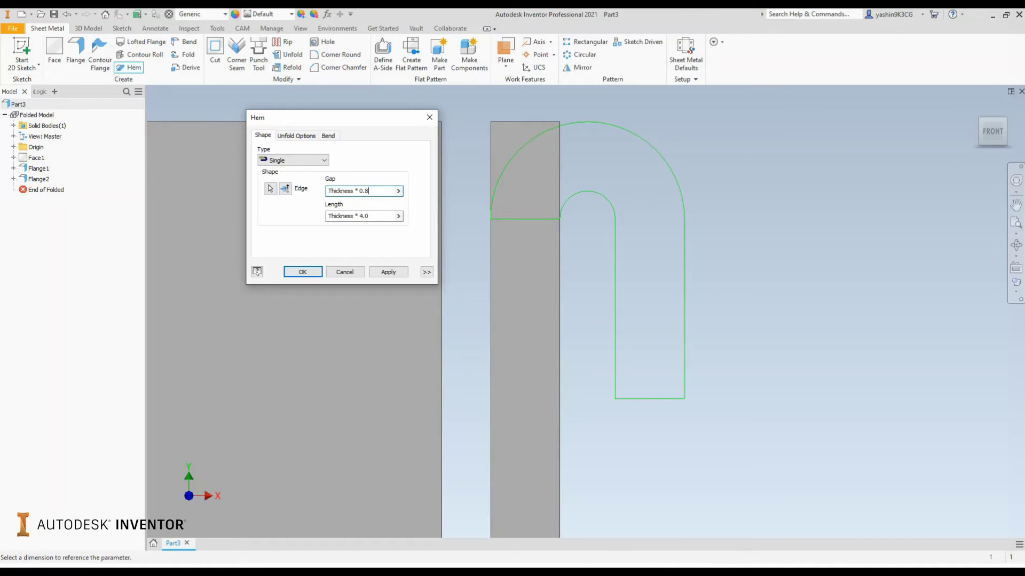
{"action": "key", "text": "BackSpace"}
{"action": "type", "text": "9"}
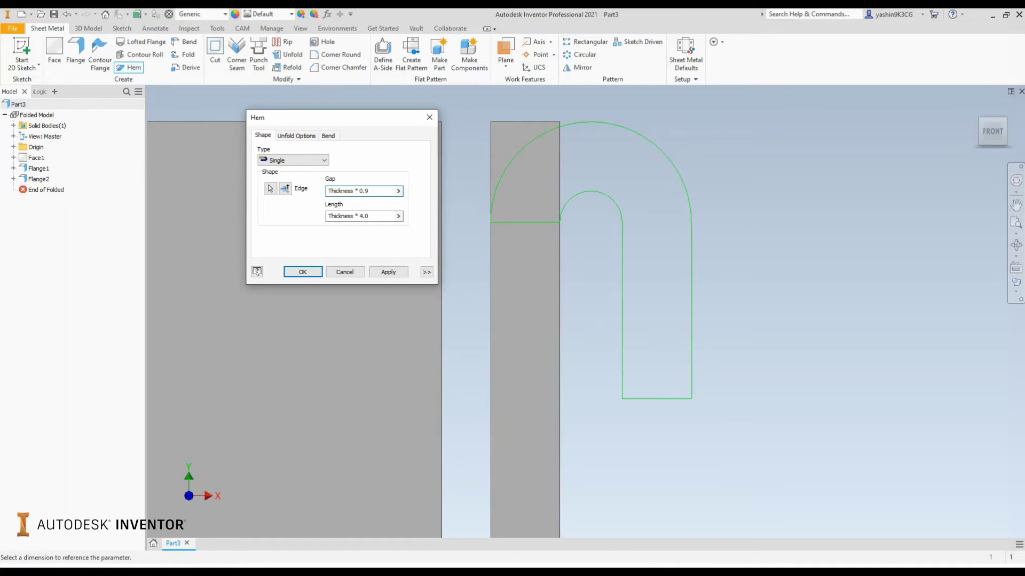
{"action": "key", "text": "BackSpace"}
{"action": "key", "text": "BackSpace"}
{"action": "key", "text": "BackSpace"}
{"action": "type", "text": "2"}
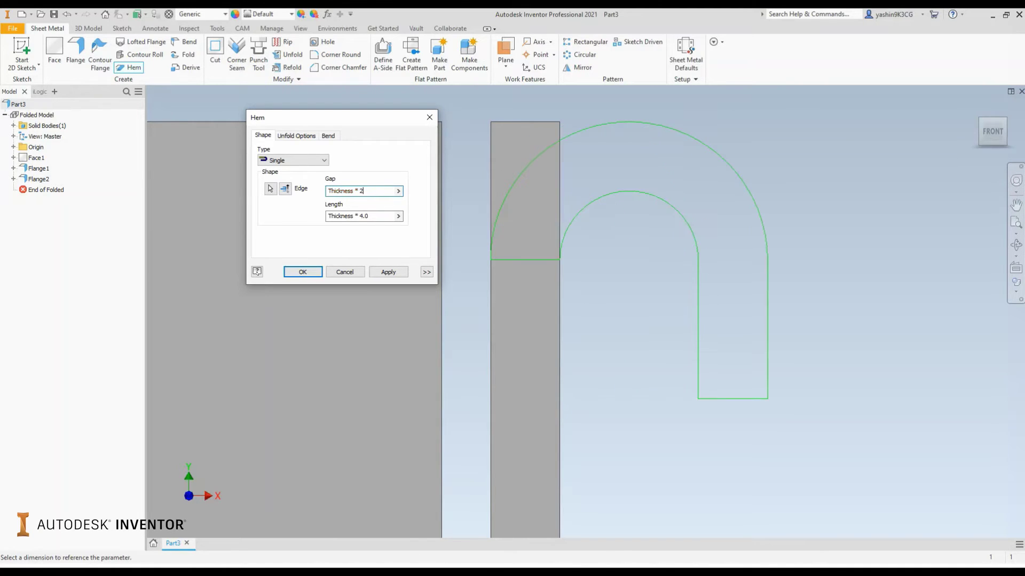
{"action": "middle_click_drag", "start_coordinate": [642, 260], "coordinate": [526, 230]}
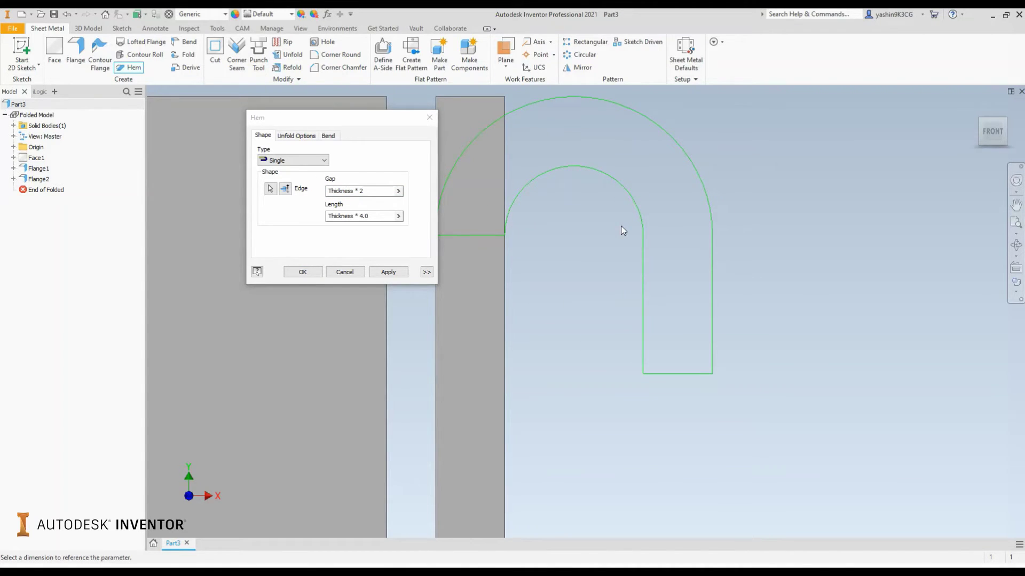
{"action": "middle_click_drag", "start_coordinate": [620, 226], "coordinate": [643, 244]}
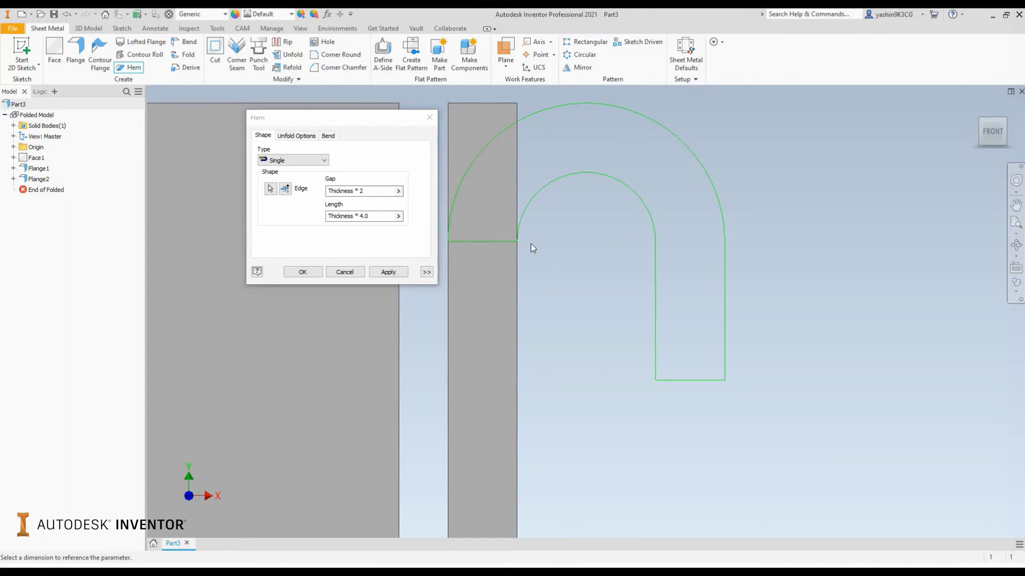
{"action": "left_click", "coordinate": [377, 192]}
{"action": "key", "text": "BackSpace"}
{"action": "type", "text": "0.5"}
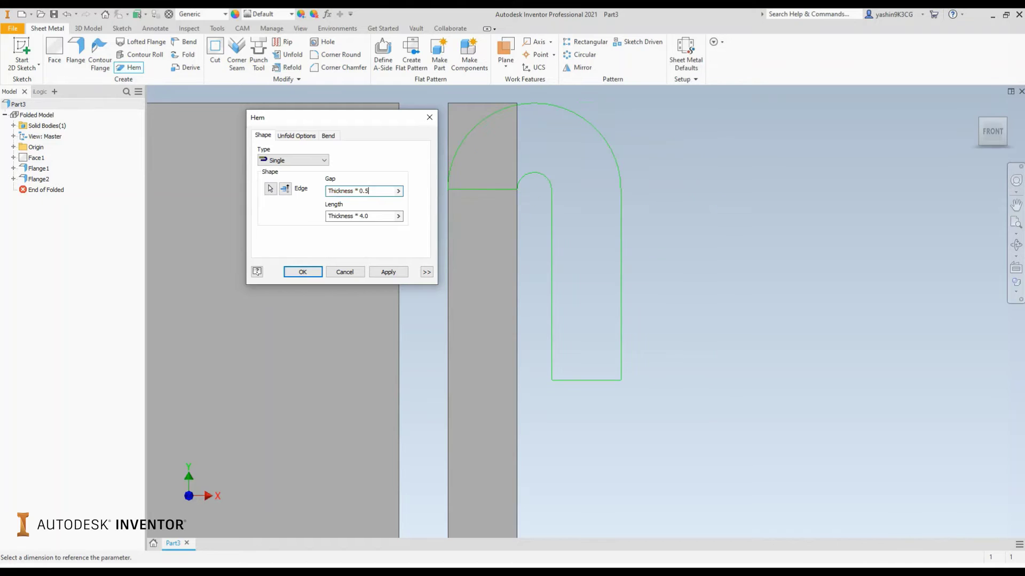
{"action": "middle_click_drag", "start_coordinate": [522, 211], "coordinate": [533, 215]}
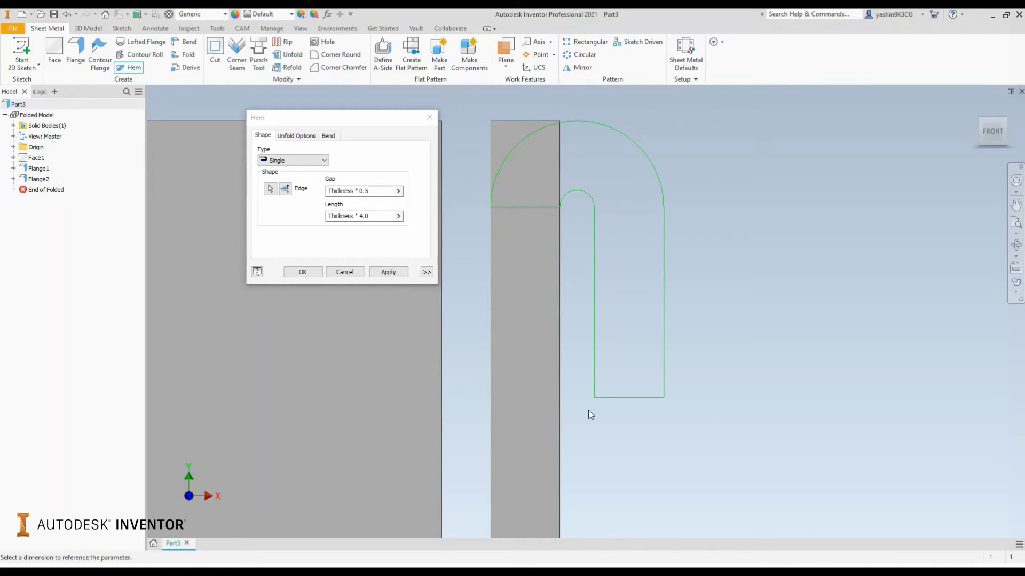
Change the hem length to Thickness * 6, then to Thickness * 8.
{"action": "middle_click_drag", "start_coordinate": [589, 410], "coordinate": [578, 389]}
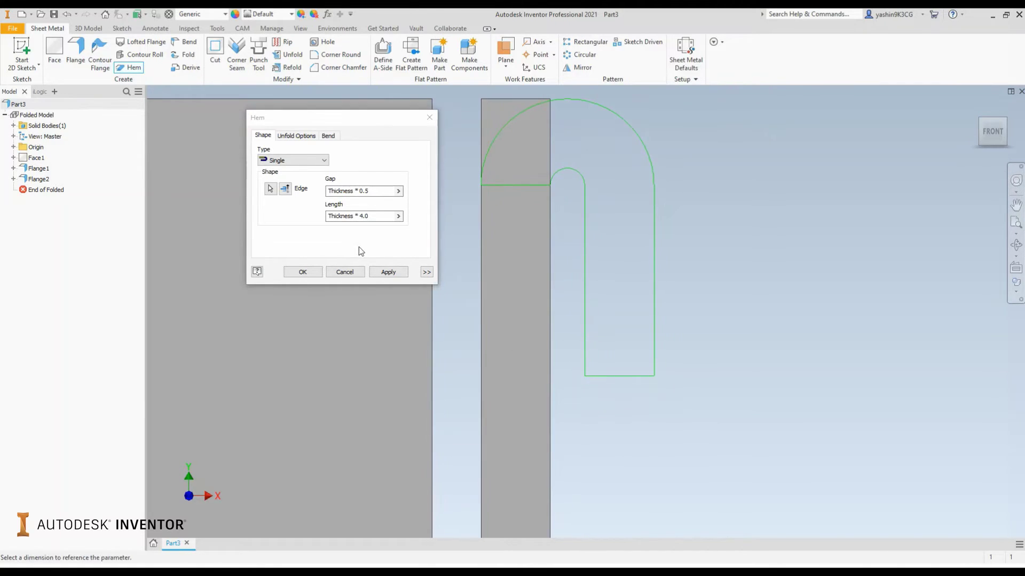
{"action": "left_click", "coordinate": [380, 217]}
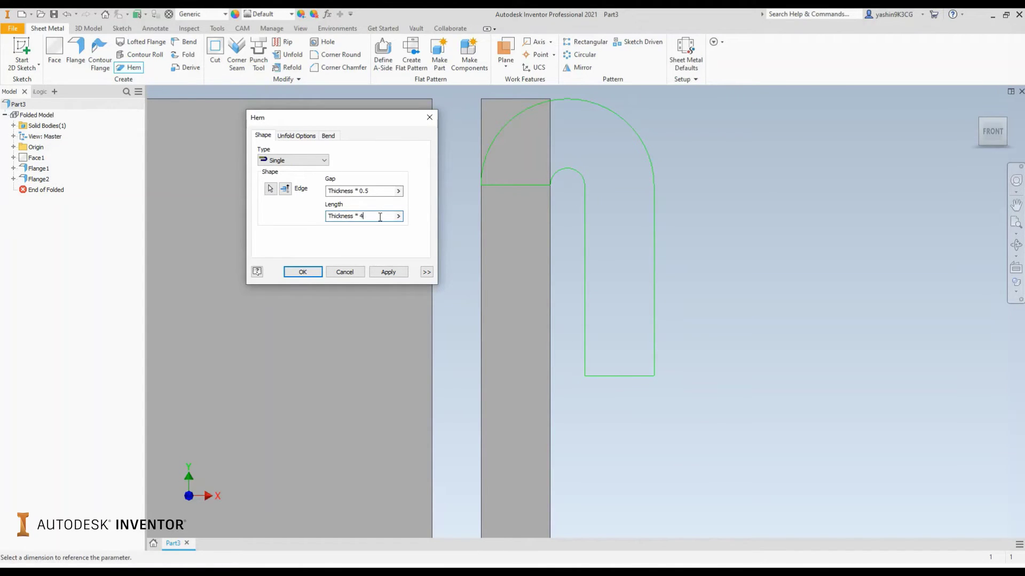
{"action": "key", "text": "BackSpace"}
{"action": "type", "text": "6"}
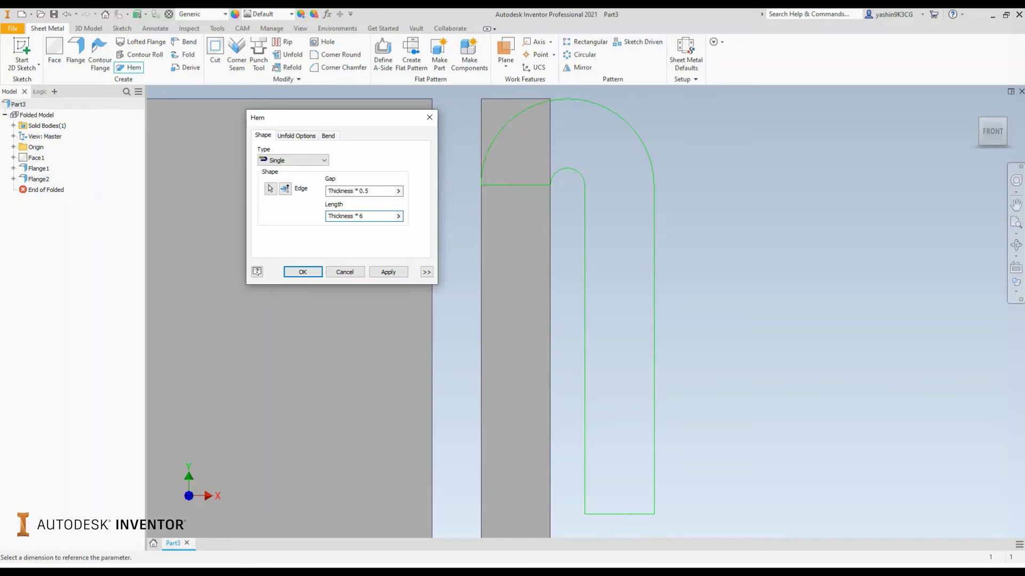
{"action": "middle_click_drag", "start_coordinate": [475, 250], "coordinate": [488, 194]}
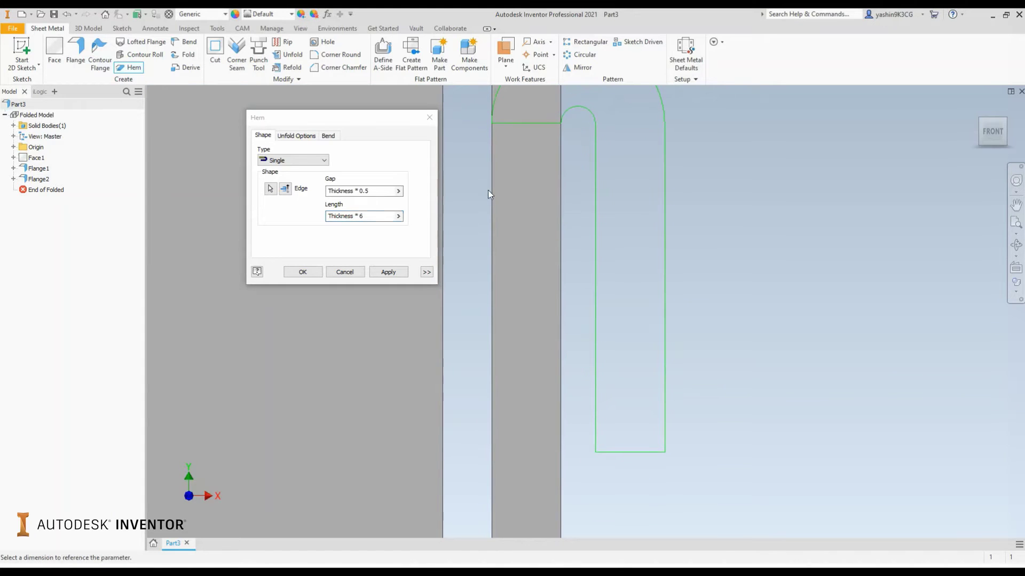
{"action": "left_click", "coordinate": [370, 216]}
{"action": "key", "text": "BackSpace"}
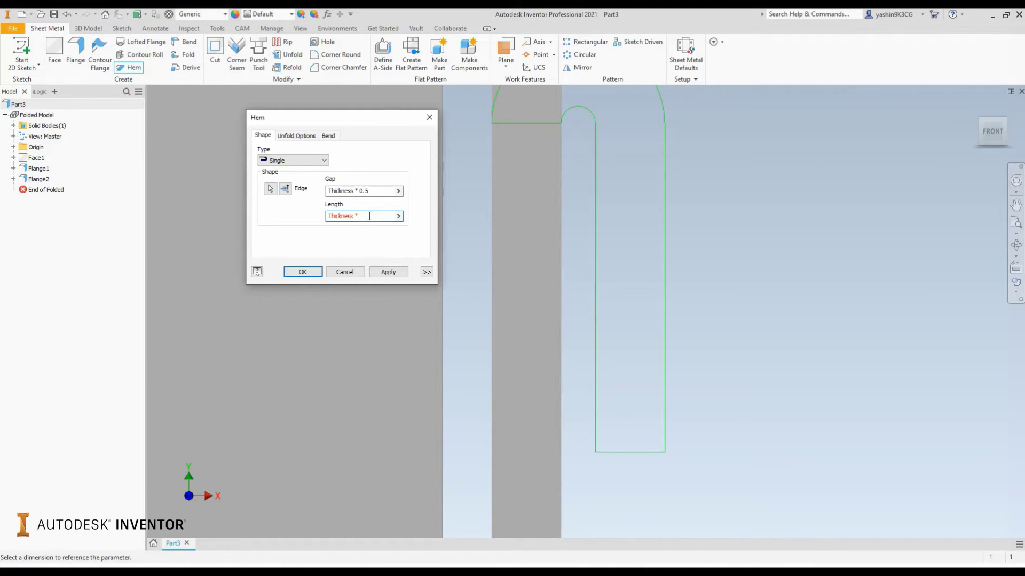
{"action": "type", "text": "8"}
{"action": "scroll", "coordinate": [558, 231], "scroll_direction": "down", "scroll_amount": 5}
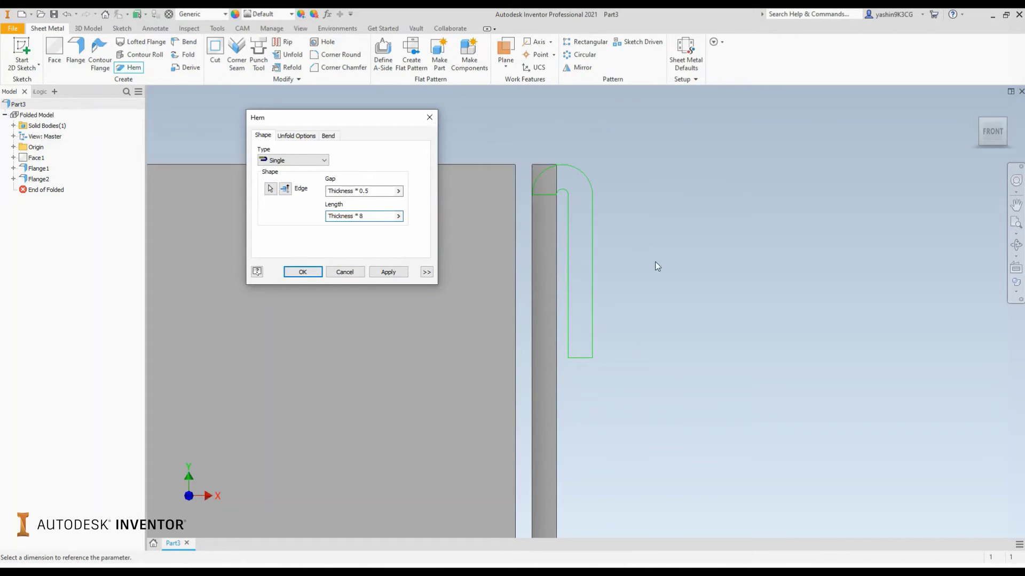
{"action": "middle_click_drag", "start_coordinate": [641, 265], "coordinate": [640, 308], "text": "shift"}
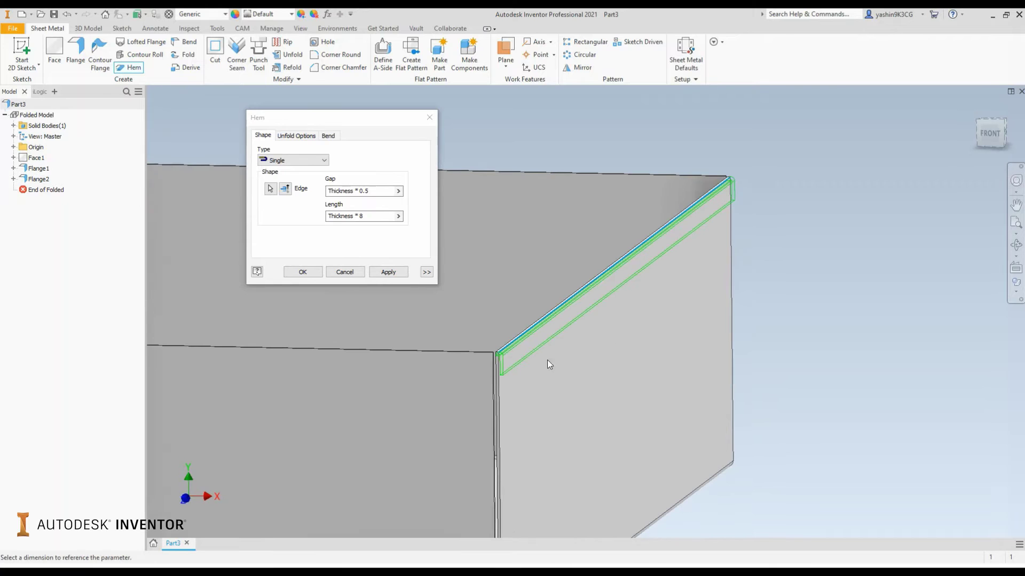
{"action": "scroll", "coordinate": [502, 354], "scroll_direction": "up", "scroll_amount": 3}
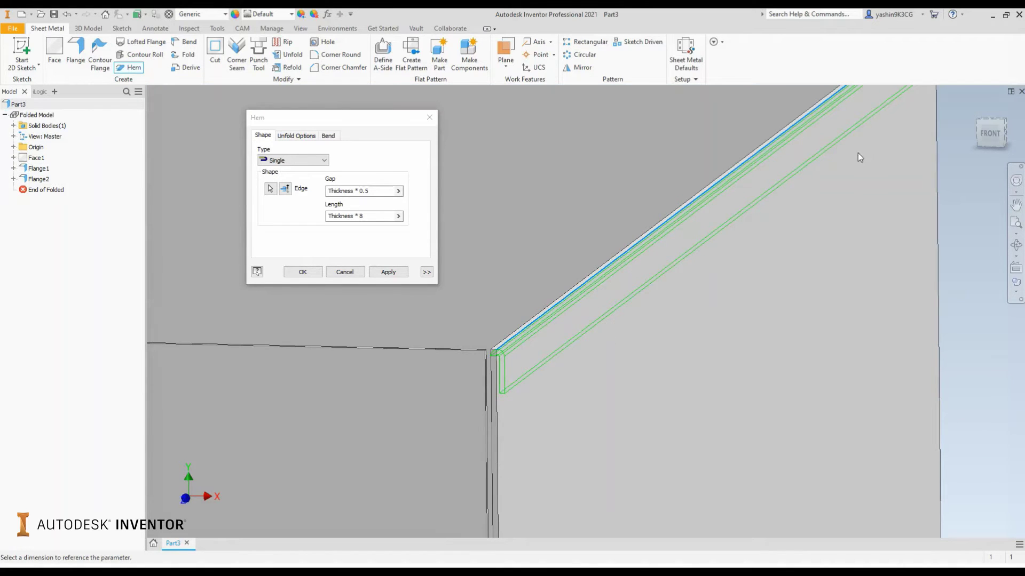
{"action": "scroll", "coordinate": [730, 265], "scroll_direction": "down", "scroll_amount": 4}
{"action": "middle_click_drag", "start_coordinate": [772, 290], "coordinate": [757, 297], "text": "shift"}
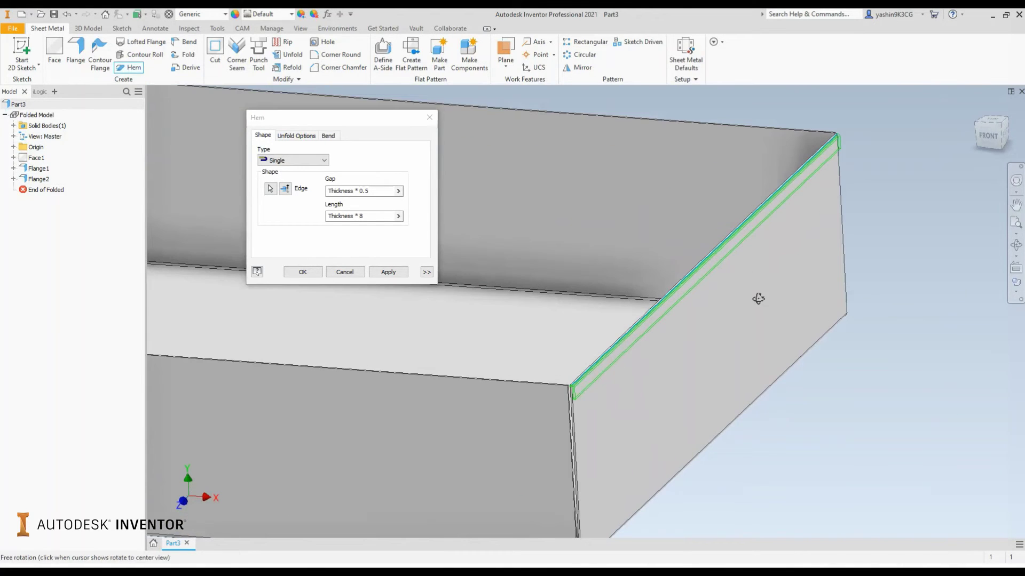
{"action": "left_click", "coordinate": [1002, 130]}
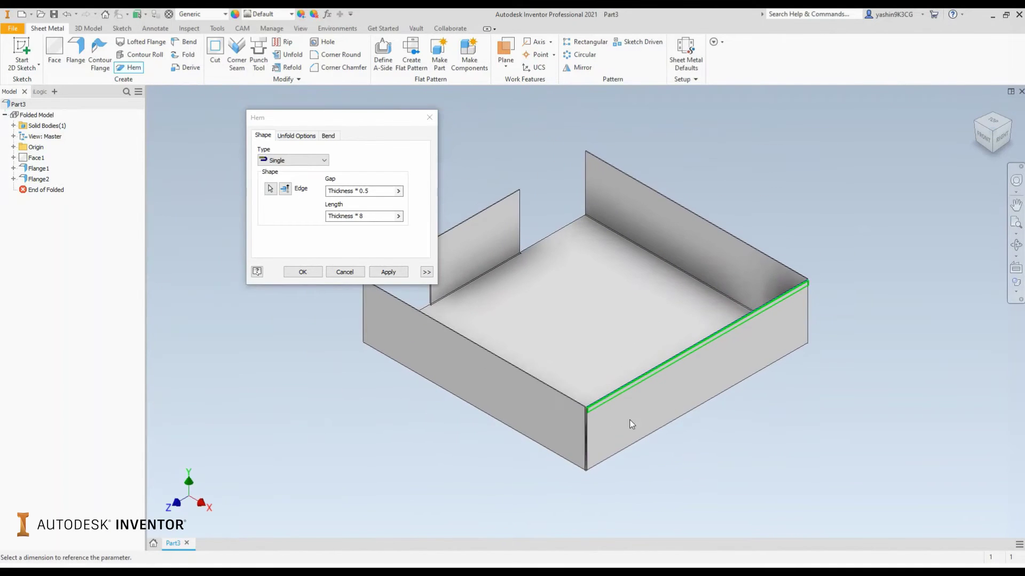
{"action": "scroll", "coordinate": [600, 409], "scroll_direction": "up", "scroll_amount": 5}
{"action": "middle_click_drag", "start_coordinate": [641, 394], "coordinate": [606, 288]}
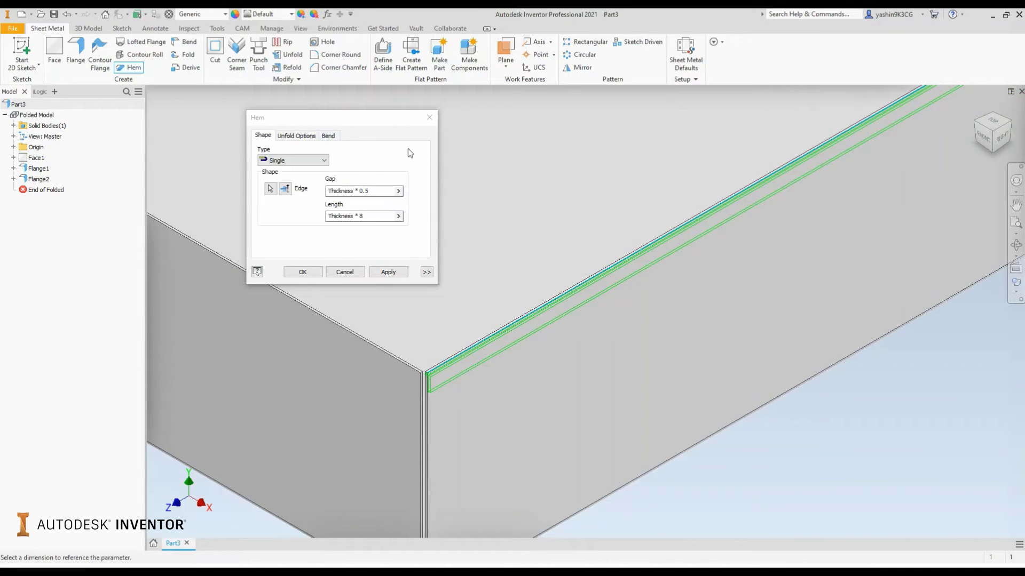
Expand the Hem dialog's Width Extents section, currently type Edge.
{"action": "left_click", "coordinate": [426, 273]}
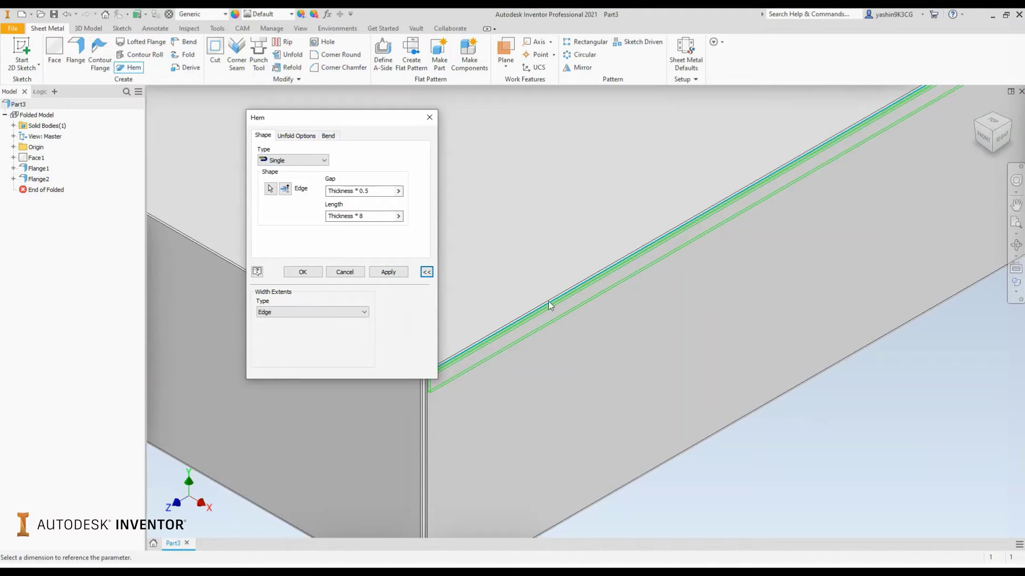
{"action": "scroll", "coordinate": [566, 286], "scroll_direction": "down", "scroll_amount": 5}
{"action": "middle_click_drag", "start_coordinate": [571, 274], "coordinate": [574, 308]}
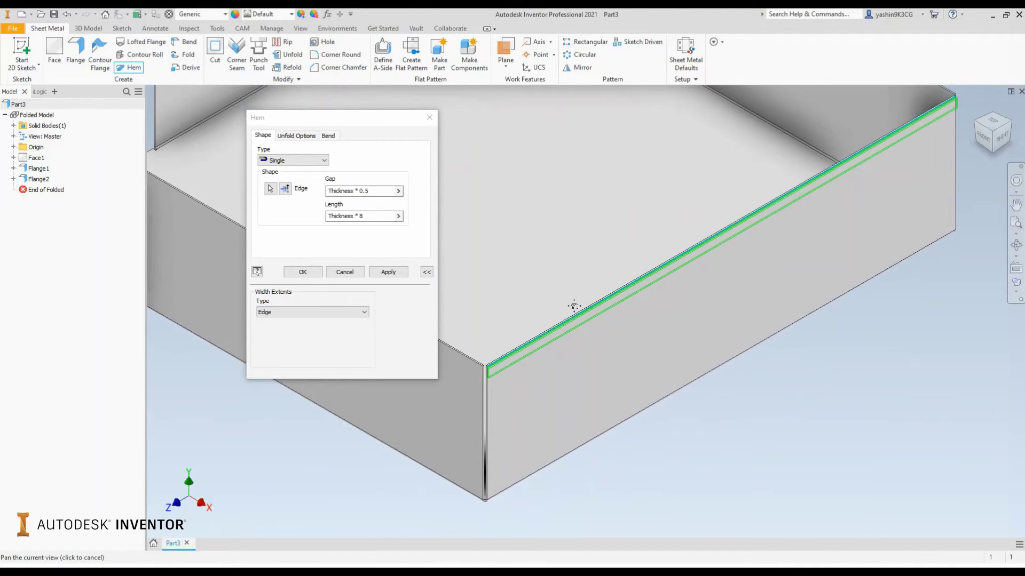
Switch the hem's width extent to Width, centered, with a width of 120.
{"action": "left_click", "coordinate": [342, 313]}
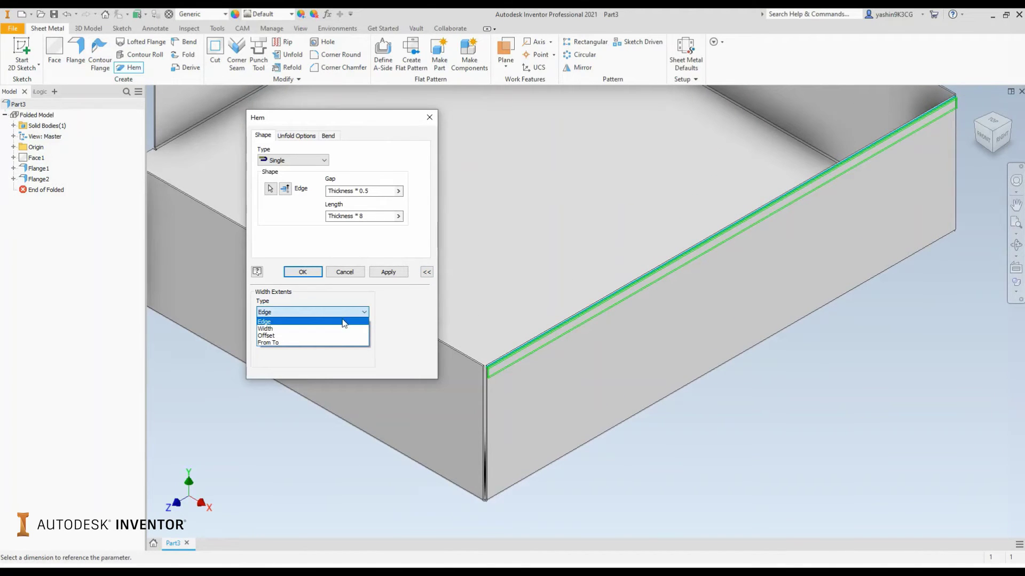
{"action": "left_click", "coordinate": [340, 329]}
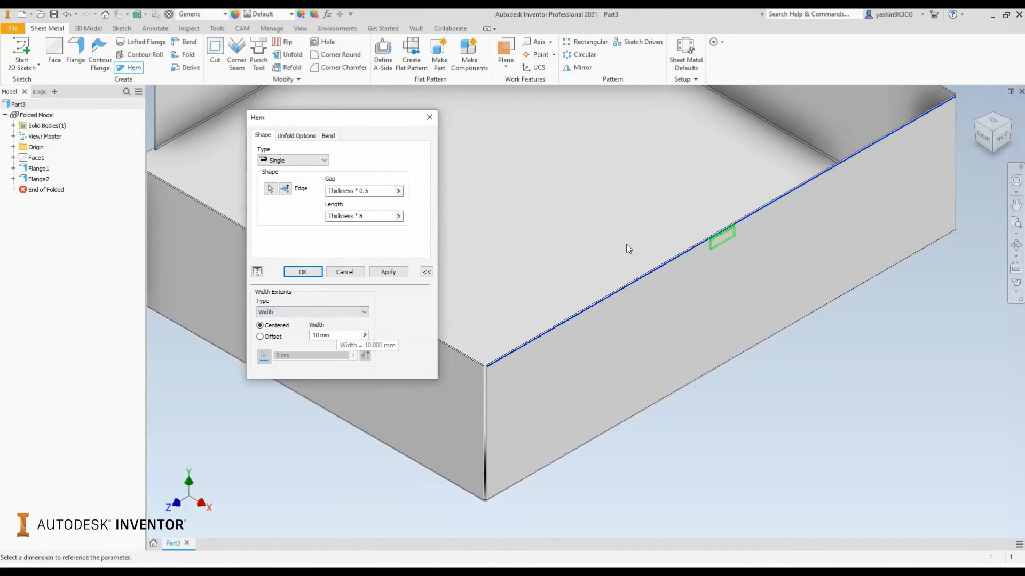
{"action": "middle_click_drag", "start_coordinate": [635, 222], "coordinate": [524, 227]}
{"action": "scroll", "coordinate": [609, 258], "scroll_direction": "up", "scroll_amount": 3}
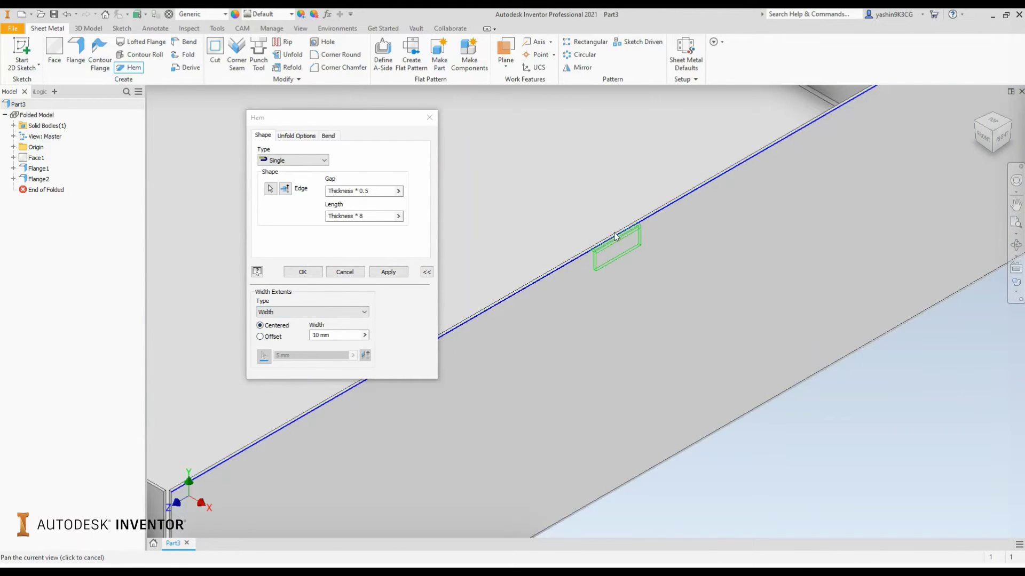
{"action": "scroll", "coordinate": [614, 229], "scroll_direction": "up", "scroll_amount": 3}
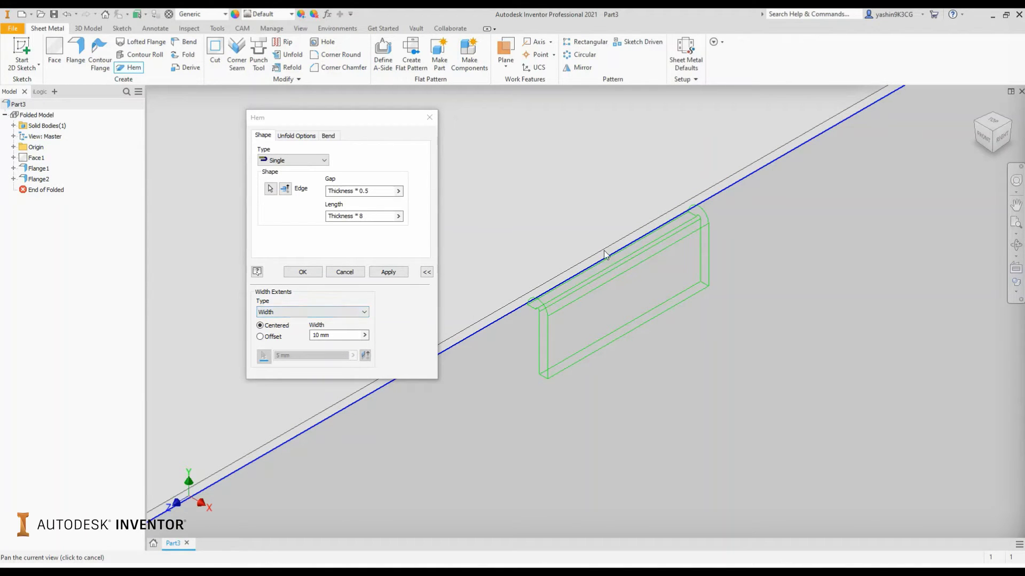
{"action": "scroll", "coordinate": [612, 262], "scroll_direction": "down", "scroll_amount": 4}
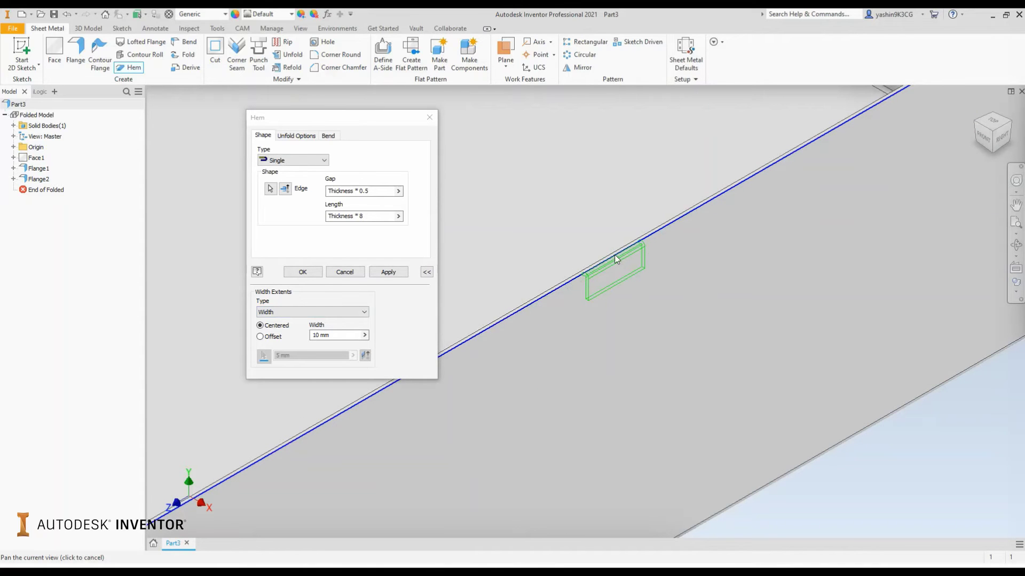
{"action": "left_click", "coordinate": [359, 334]}
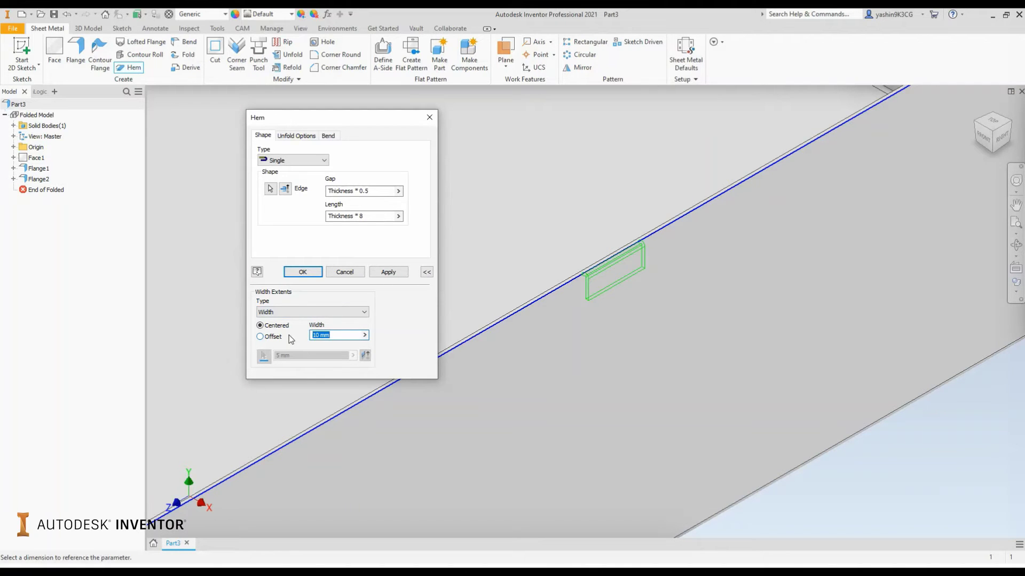
{"action": "type", "text": "120"}
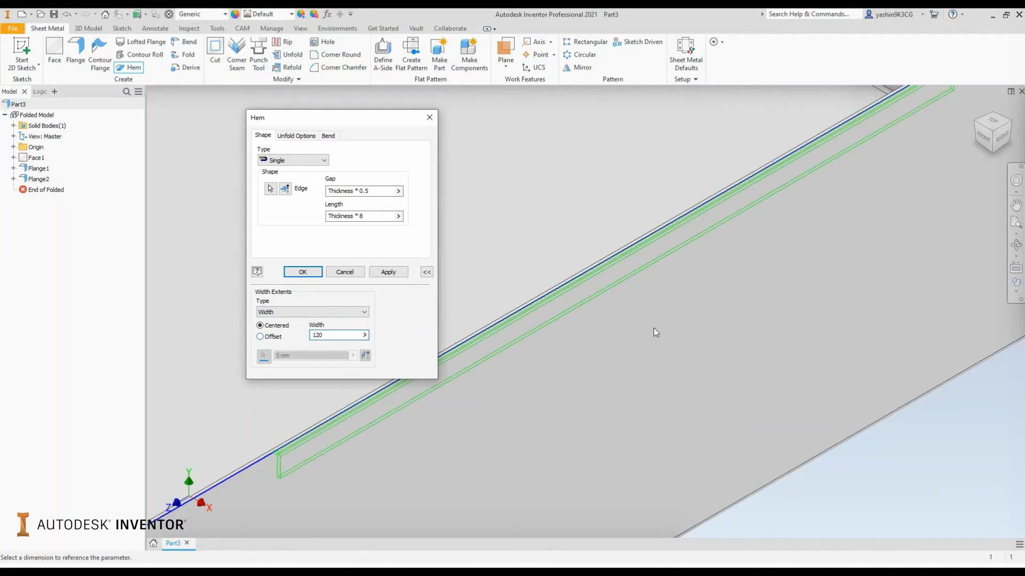
{"action": "scroll", "coordinate": [620, 335], "scroll_direction": "down", "scroll_amount": 5}
{"action": "scroll", "coordinate": [592, 347], "scroll_direction": "up", "scroll_amount": 5}
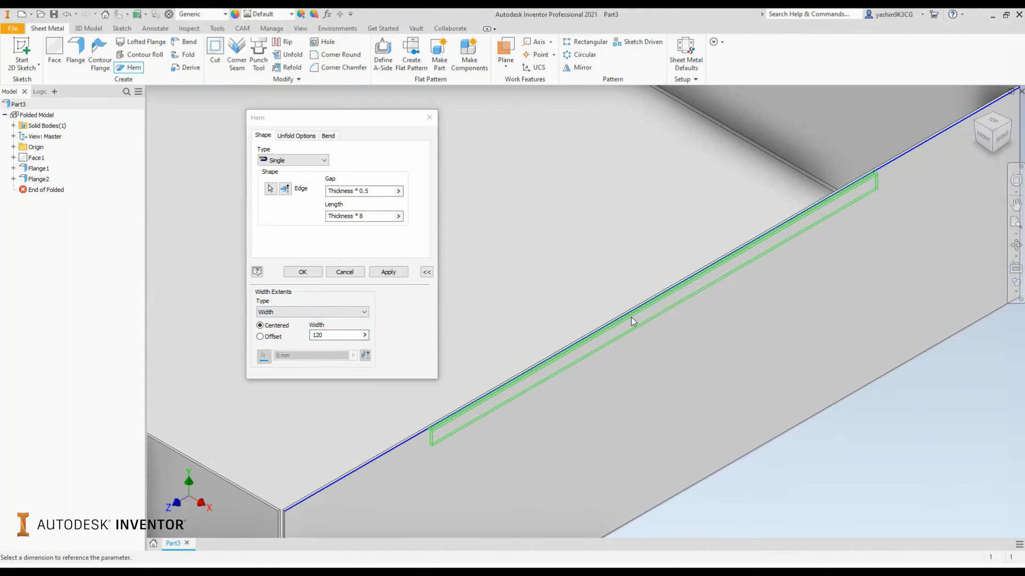
{"action": "middle_click_drag", "start_coordinate": [423, 428], "coordinate": [363, 470]}
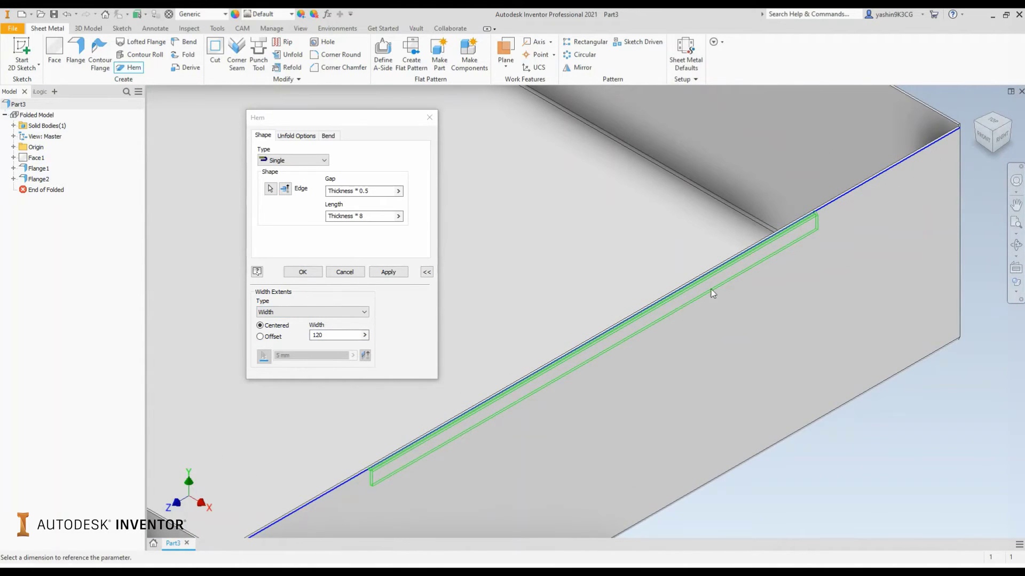
{"action": "middle_click_drag", "start_coordinate": [549, 312], "coordinate": [640, 265]}
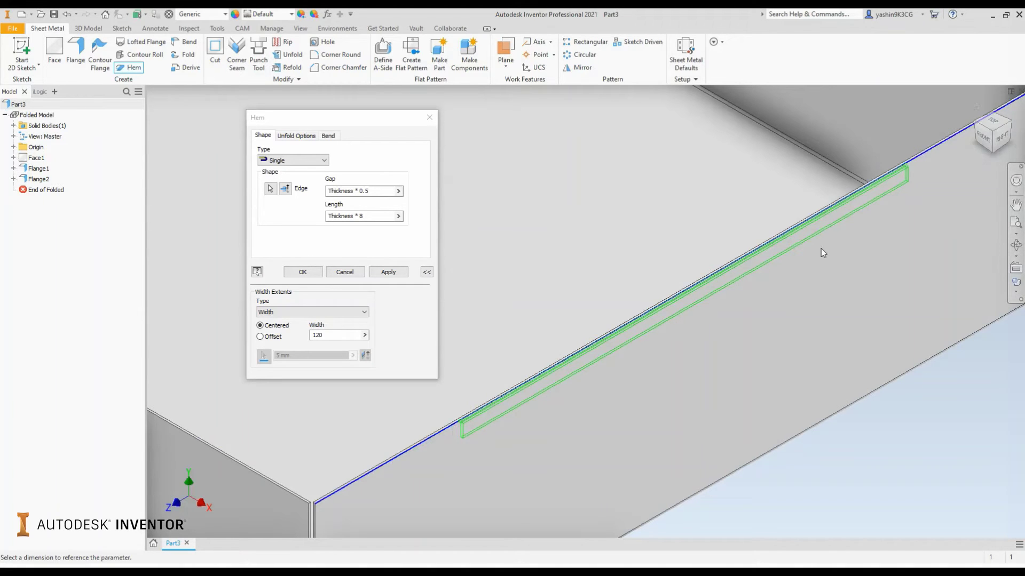
Set the width extent to Offset with Offset1 of 20 from the near vertical edge.
{"action": "left_click", "coordinate": [331, 320]}
{"action": "left_click", "coordinate": [324, 339]}
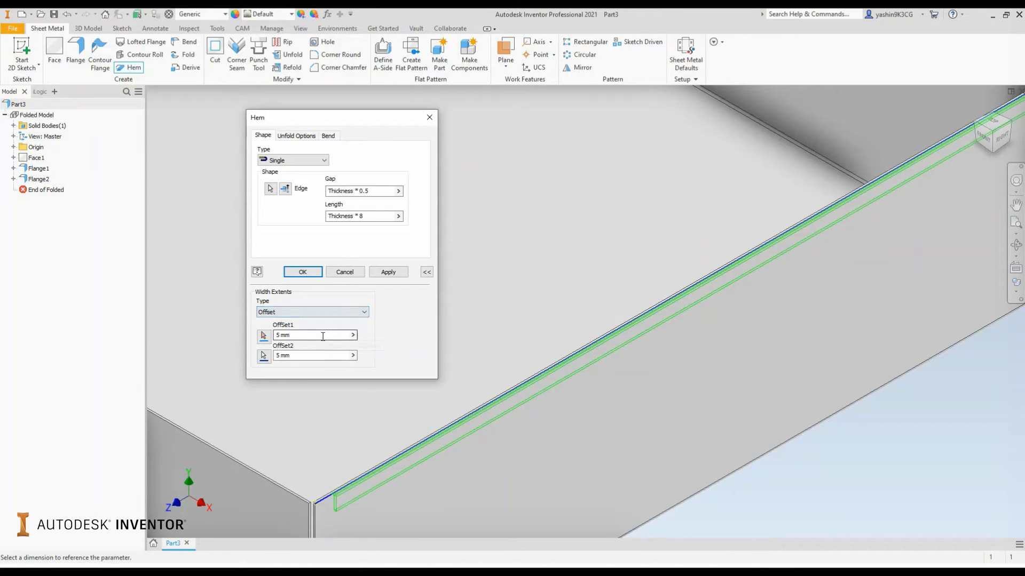
{"action": "scroll", "coordinate": [535, 290], "scroll_direction": "down", "scroll_amount": 3}
{"action": "scroll", "coordinate": [545, 288], "scroll_direction": "up", "scroll_amount": 4}
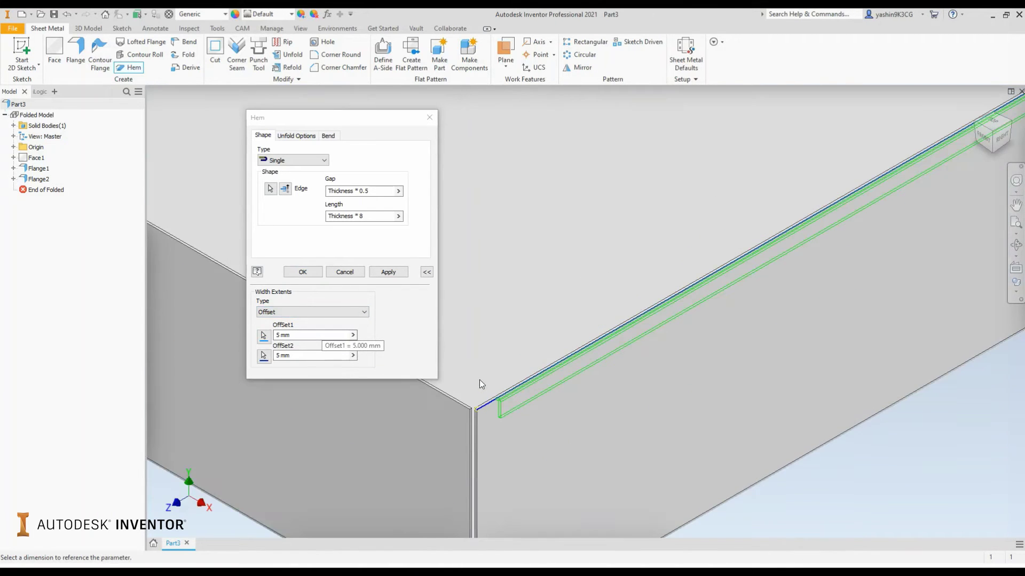
{"action": "left_click", "coordinate": [267, 338]}
{"action": "scroll", "coordinate": [481, 413], "scroll_direction": "up", "scroll_amount": 2}
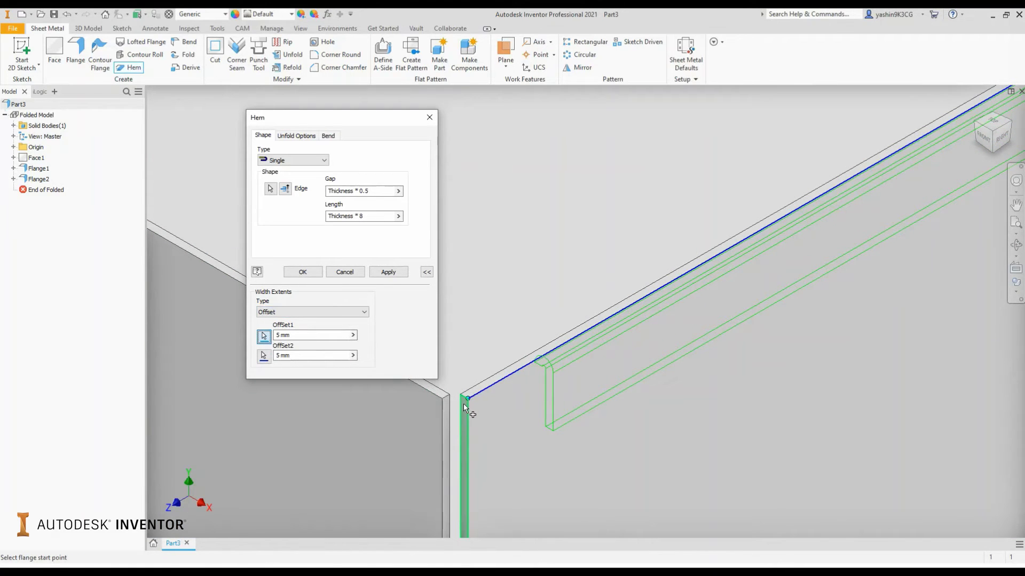
{"action": "left_click", "coordinate": [463, 405]}
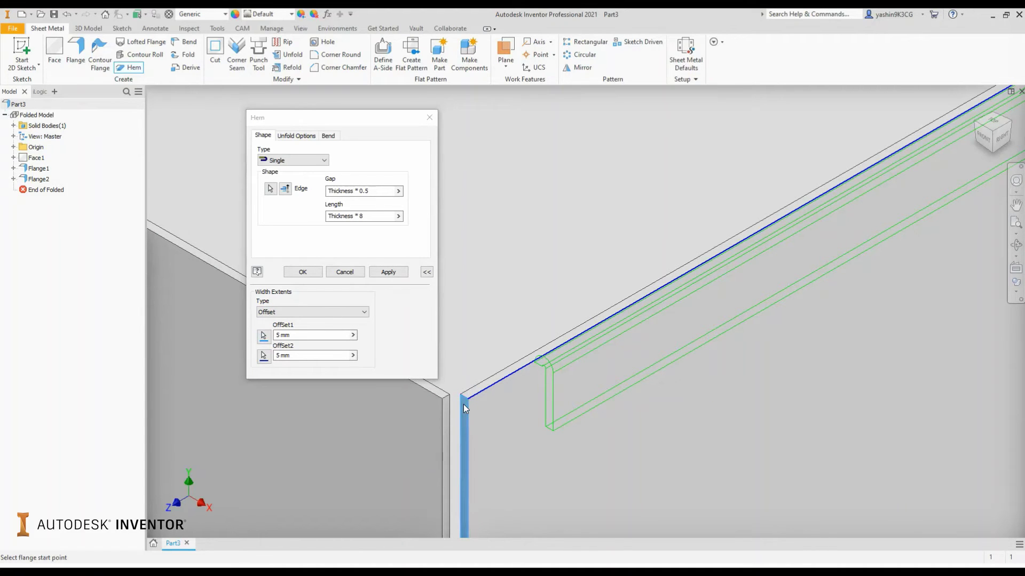
{"action": "left_click_drag", "start_coordinate": [306, 334], "coordinate": [275, 336]}
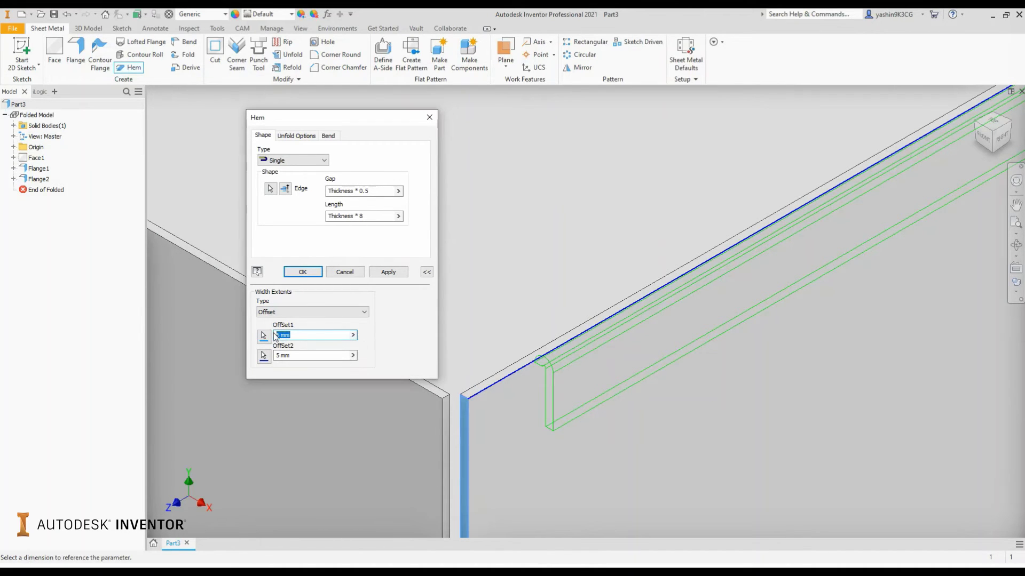
{"action": "type", "text": "20"}
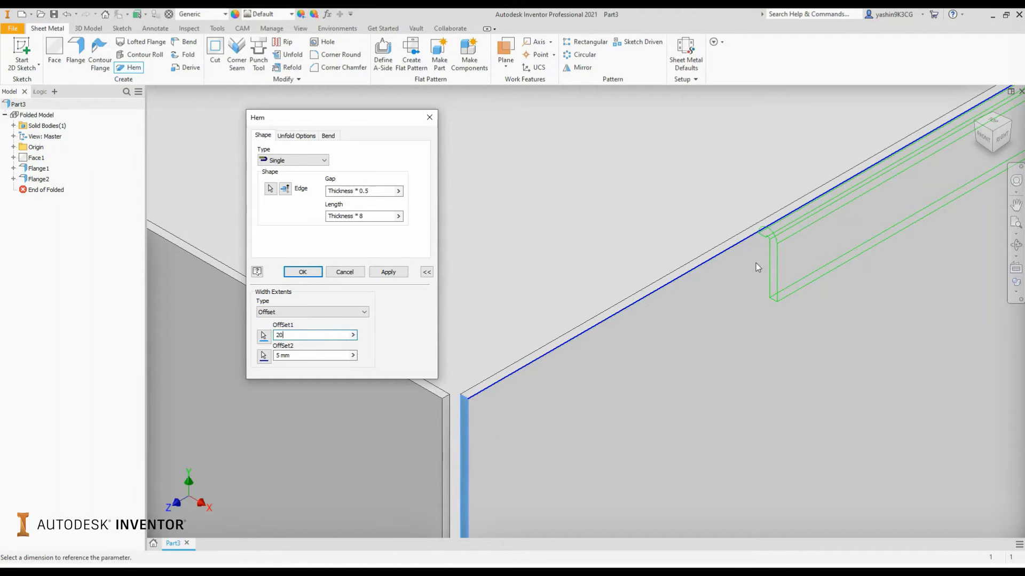
{"action": "scroll", "coordinate": [790, 244], "scroll_direction": "down", "scroll_amount": 3}
Set Offset2 to 20, referenced from the far vertical edge.
{"action": "middle_click_drag", "start_coordinate": [844, 242], "coordinate": [320, 483]}
{"action": "scroll", "coordinate": [817, 160], "scroll_direction": "down", "scroll_amount": 4}
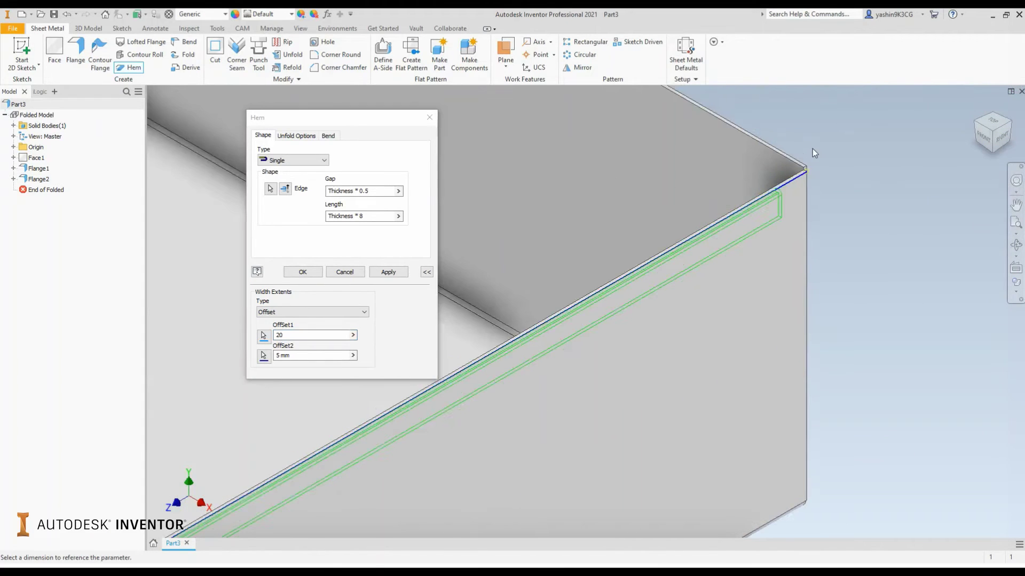
{"action": "left_click", "coordinate": [263, 355]}
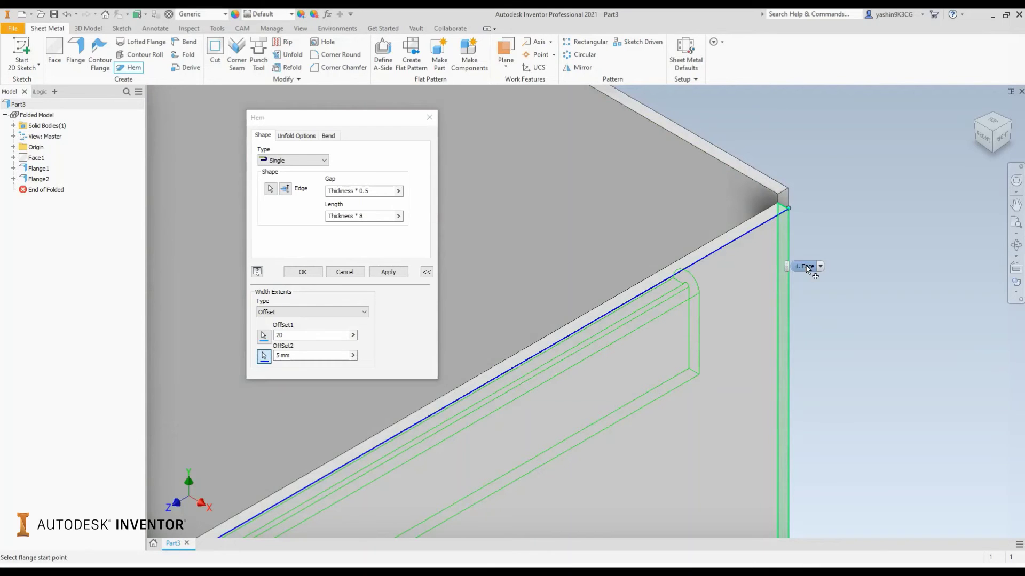
{"action": "left_click", "coordinate": [788, 244]}
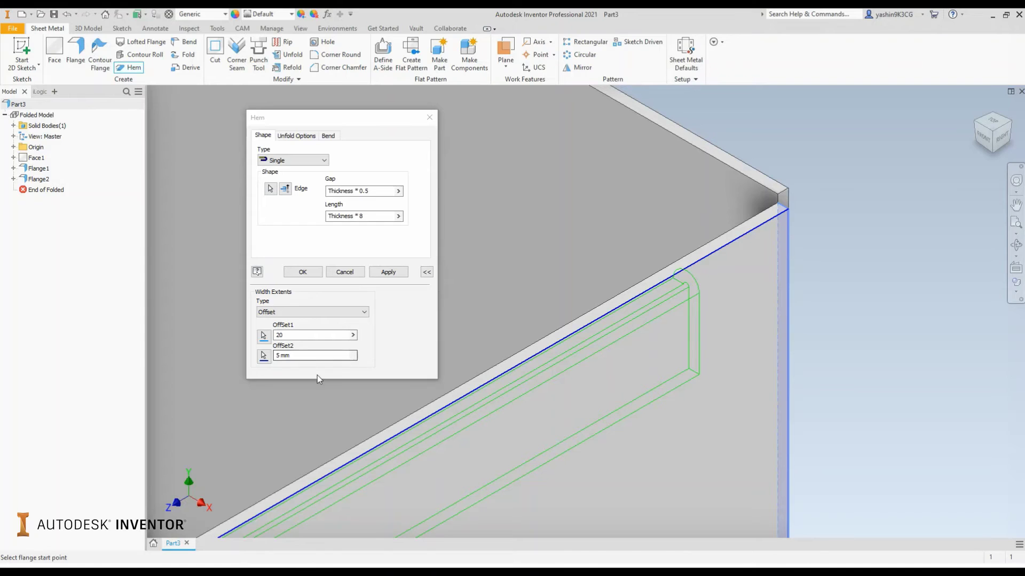
{"action": "left_click", "coordinate": [276, 355]}
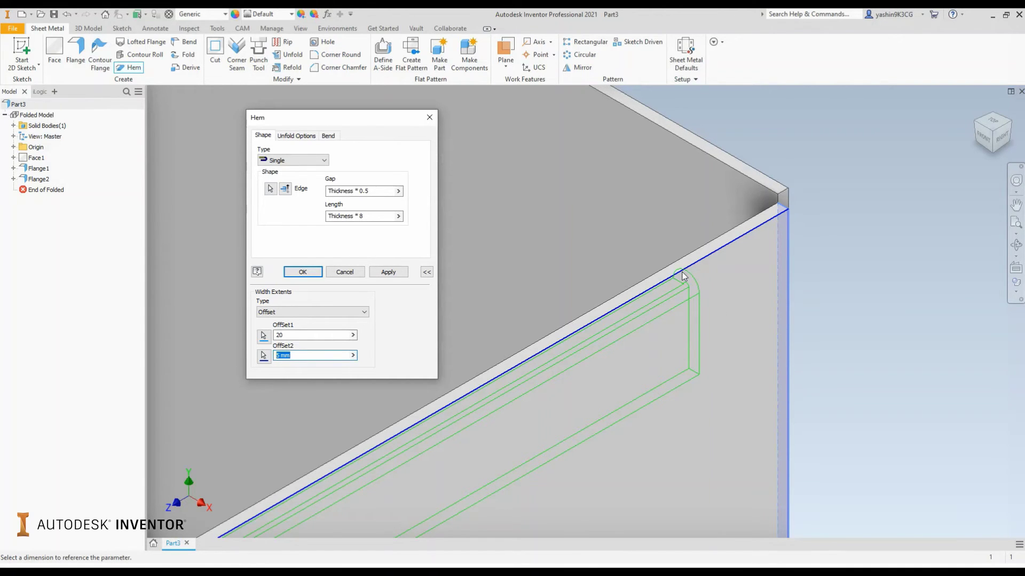
{"action": "type", "text": "20"}
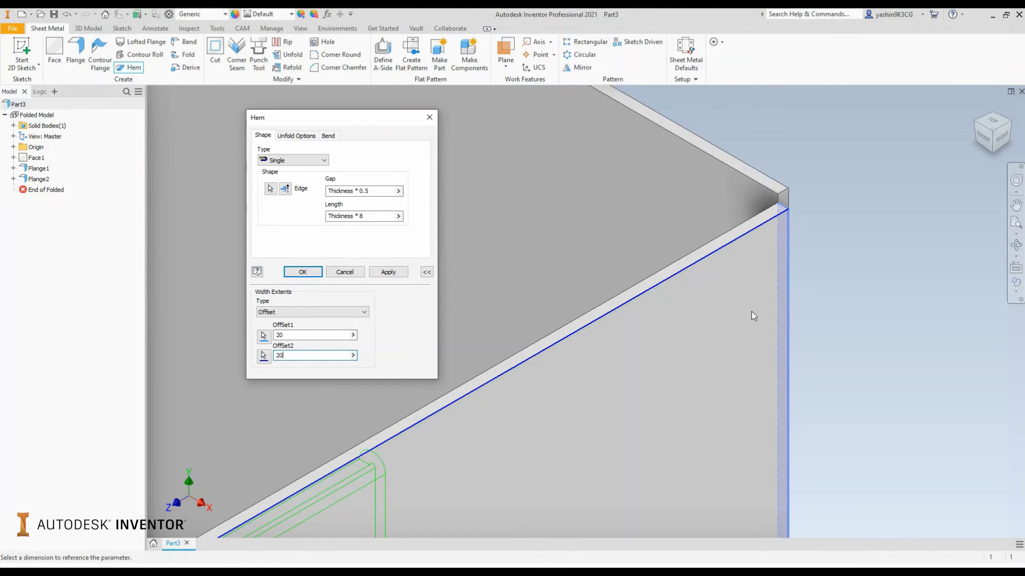
{"action": "scroll", "coordinate": [751, 313], "scroll_direction": "up", "scroll_amount": 3}
{"action": "middle_click_drag", "start_coordinate": [606, 428], "coordinate": [912, 206]}
{"action": "scroll", "coordinate": [899, 219], "scroll_direction": "up", "scroll_amount": 2}
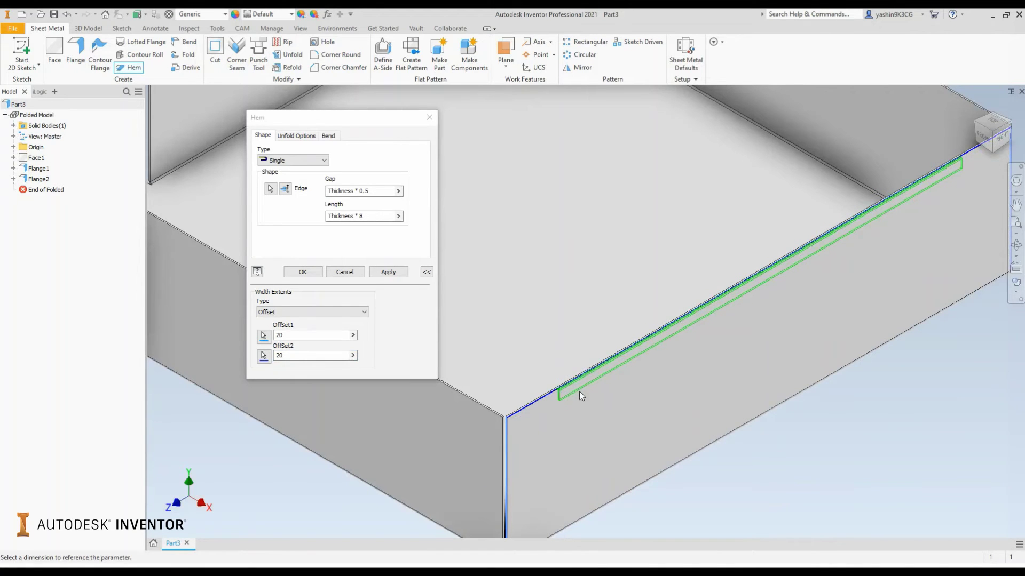
{"action": "mouse_move", "coordinate": [761, 312]}
{"action": "middle_mouse_down"}
{"action": "mouse_move", "coordinate": [716, 325]}
{"action": "mouse_move", "coordinate": [759, 317]}
{"action": "middle_mouse_up"}
{"action": "left_click", "coordinate": [308, 313]}
Change the width extent to From To and pick a vertical flange edge as the start.
{"action": "left_click", "coordinate": [300, 343]}
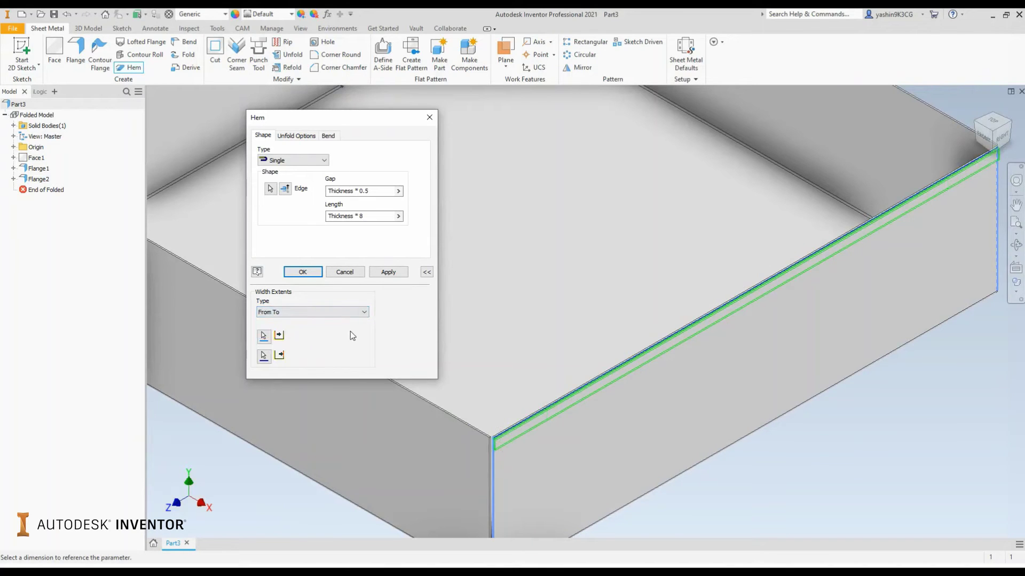
{"action": "left_click", "coordinate": [267, 355]}
{"action": "middle_click_drag", "start_coordinate": [489, 243], "coordinate": [839, 439]}
{"action": "scroll", "coordinate": [478, 254], "scroll_direction": "down", "scroll_amount": 4}
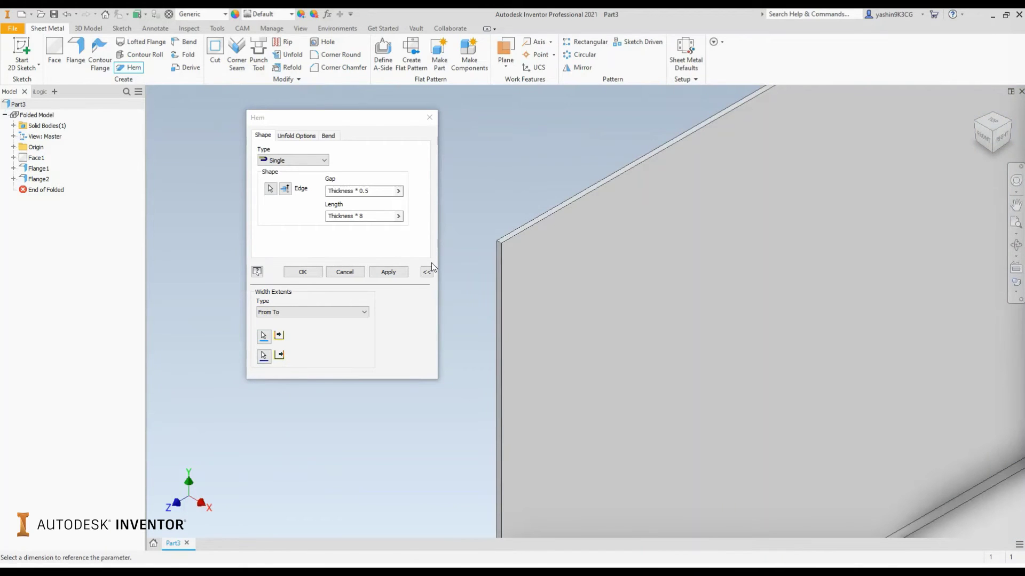
{"action": "left_click", "coordinate": [495, 274]}
{"action": "scroll", "coordinate": [494, 274], "scroll_direction": "up", "scroll_amount": 5}
{"action": "scroll", "coordinate": [507, 275], "scroll_direction": "down", "scroll_amount": 5}
Pick the other vertical flange edge as the hem's end reference.
{"action": "left_click", "coordinate": [264, 356]}
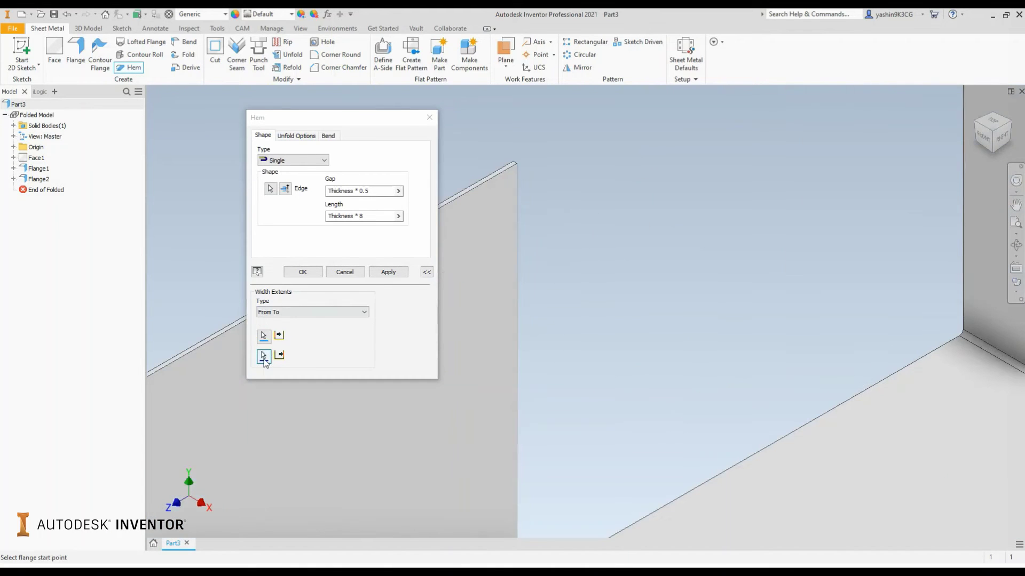
{"action": "left_click", "coordinate": [515, 262]}
{"action": "scroll", "coordinate": [531, 261], "scroll_direction": "up", "scroll_amount": 5}
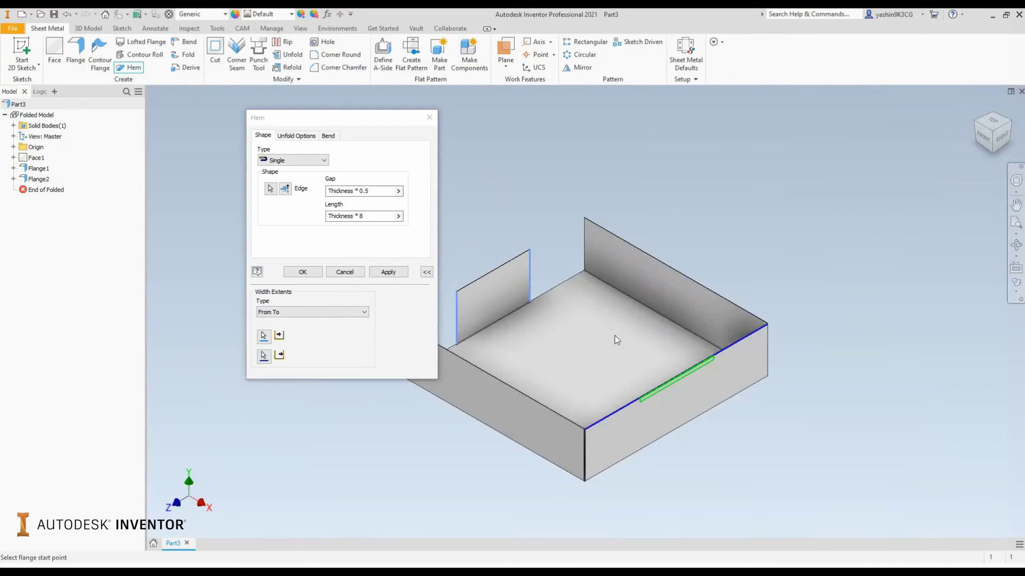
{"action": "scroll", "coordinate": [661, 400], "scroll_direction": "down", "scroll_amount": 5}
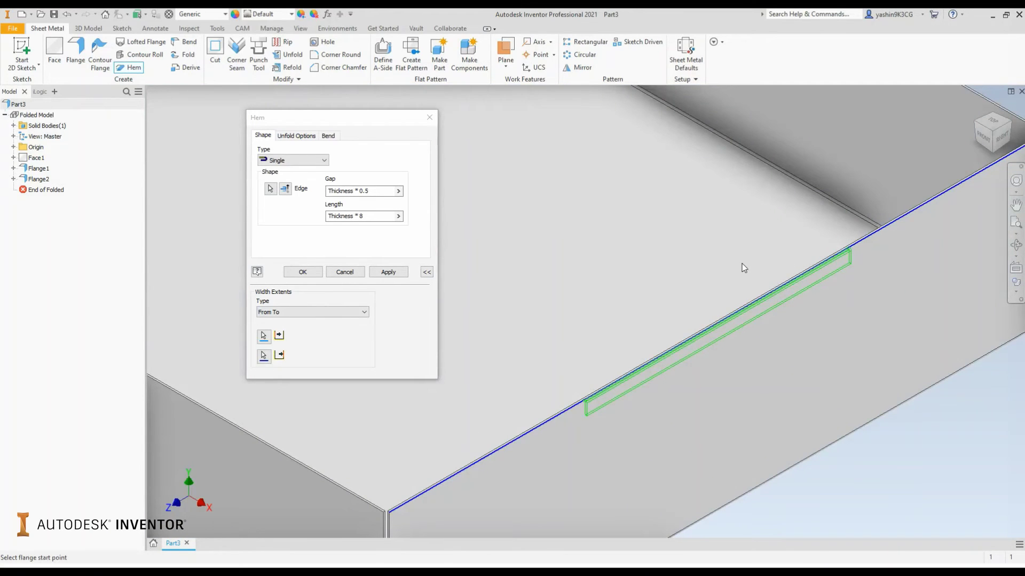
{"action": "scroll", "coordinate": [742, 263], "scroll_direction": "up", "scroll_amount": 3}
{"action": "middle_click_drag", "start_coordinate": [590, 219], "coordinate": [792, 337]}
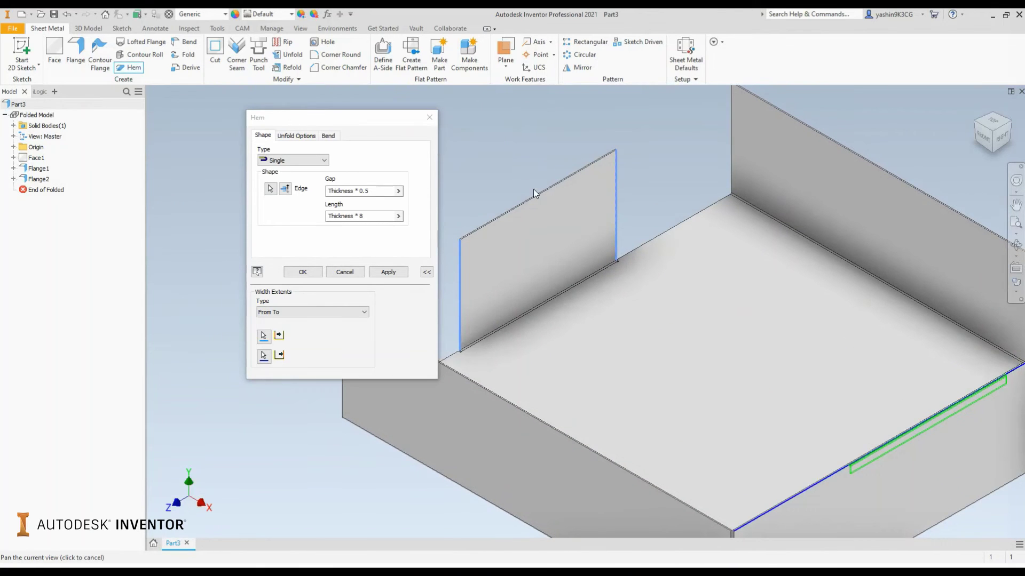
{"action": "left_click_drag", "start_coordinate": [841, 363], "coordinate": [640, 273]}
{"action": "scroll", "coordinate": [696, 319], "scroll_direction": "down", "scroll_amount": 3}
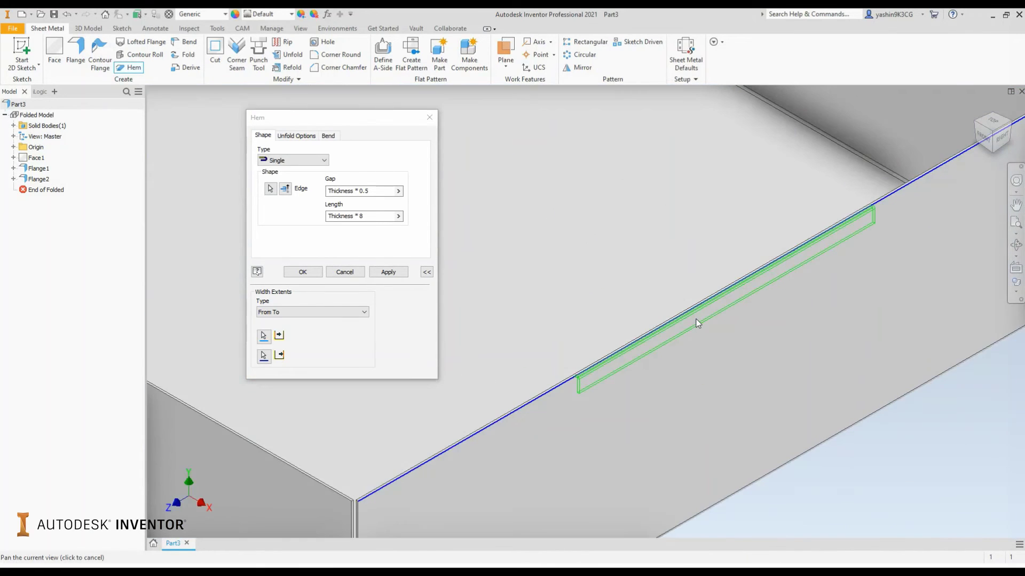
Apply the single hem, creating Hem1 between the two wall edges.
{"action": "left_click", "coordinate": [388, 272]}
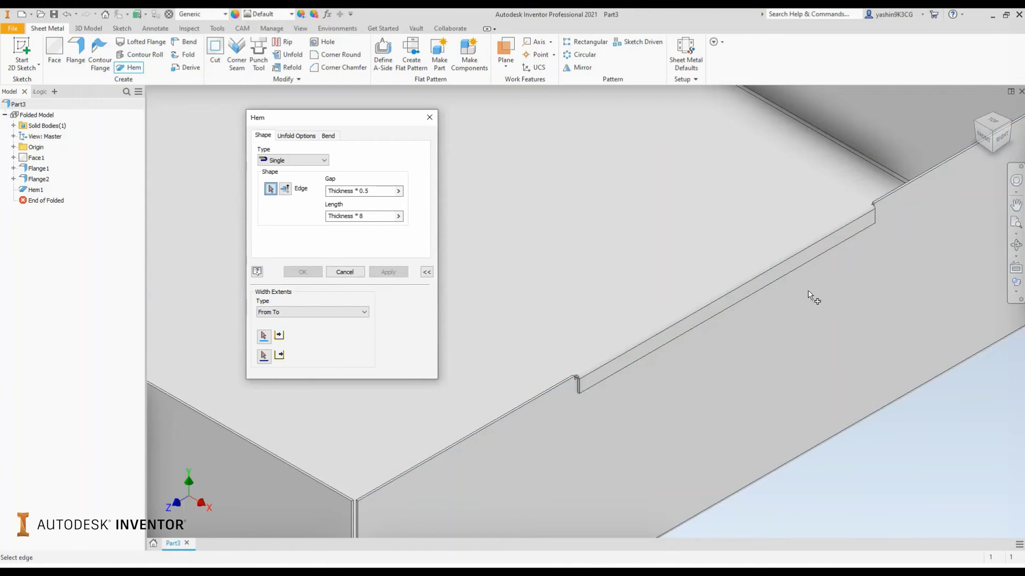
{"action": "scroll", "coordinate": [768, 320], "scroll_direction": "down", "scroll_amount": 3}
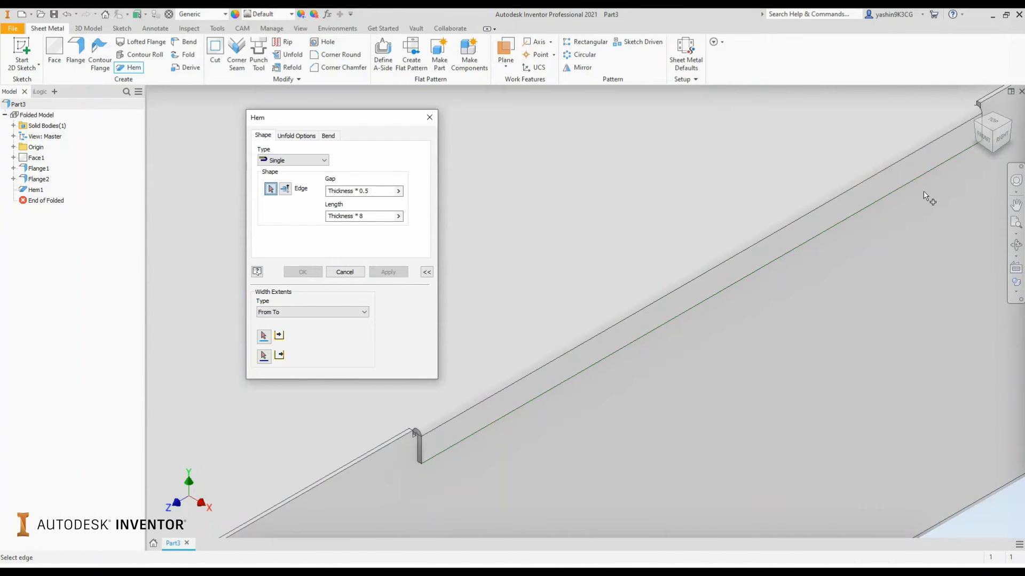
{"action": "scroll", "coordinate": [927, 196], "scroll_direction": "up", "scroll_amount": 4}
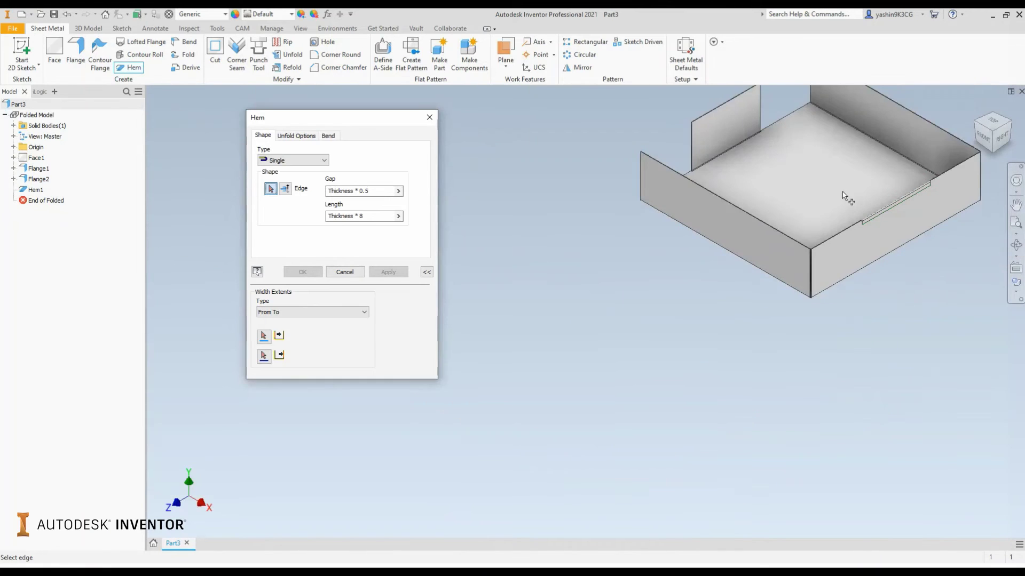
{"action": "scroll", "coordinate": [694, 240], "scroll_direction": "down", "scroll_amount": 3}
{"action": "scroll", "coordinate": [680, 258], "scroll_direction": "down", "scroll_amount": 2}
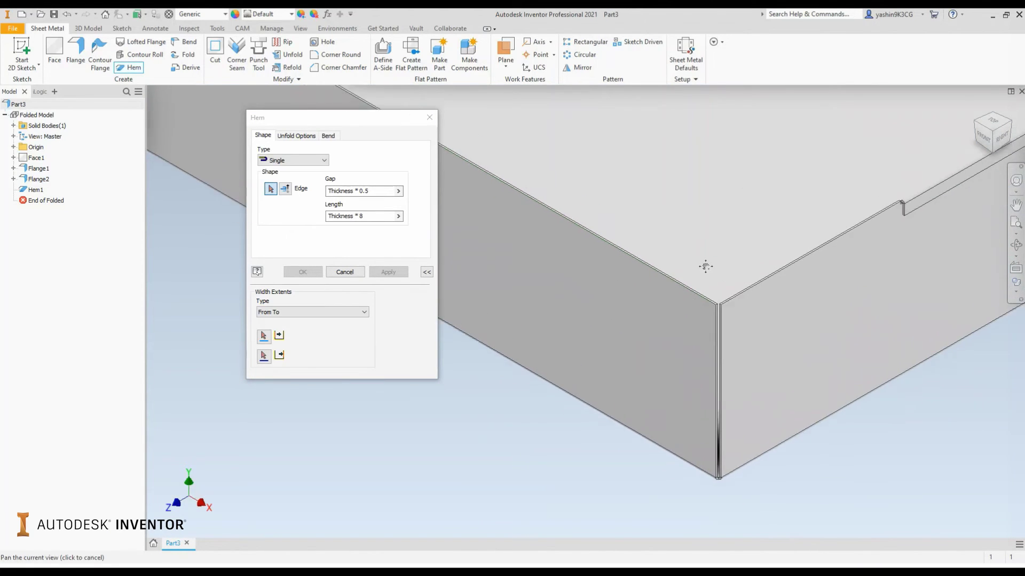
{"action": "scroll", "coordinate": [715, 241], "scroll_direction": "down", "scroll_amount": 2}
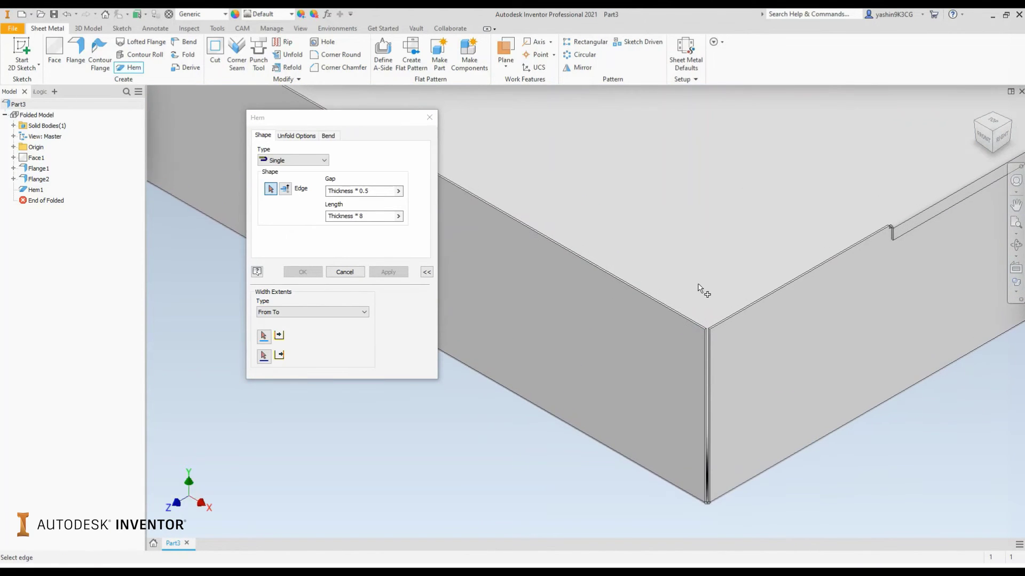
Collapse Width Extents, switch to a Teardrop hem, and select another top edge.
{"action": "left_click", "coordinate": [426, 273]}
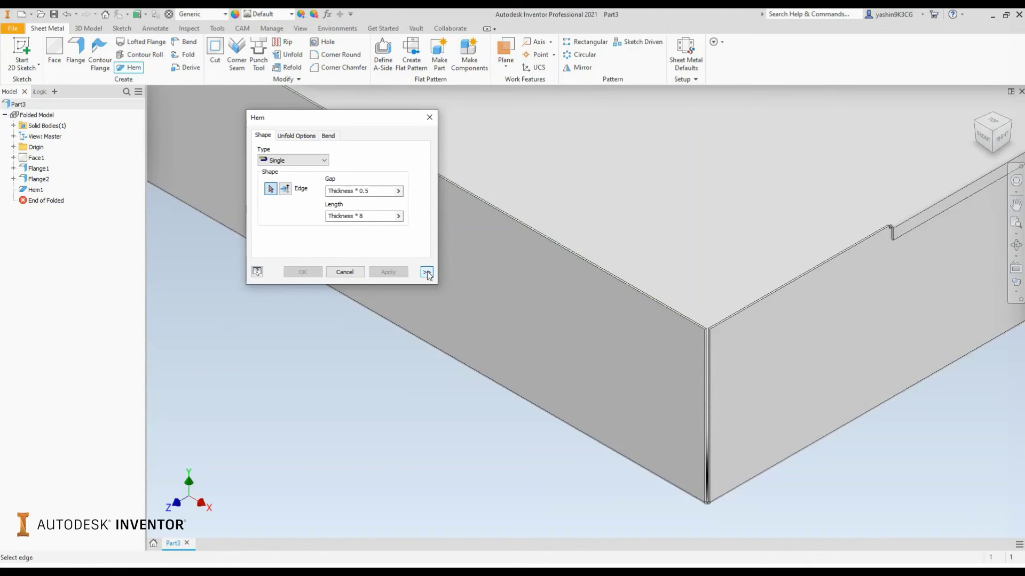
{"action": "left_click", "coordinate": [306, 162]}
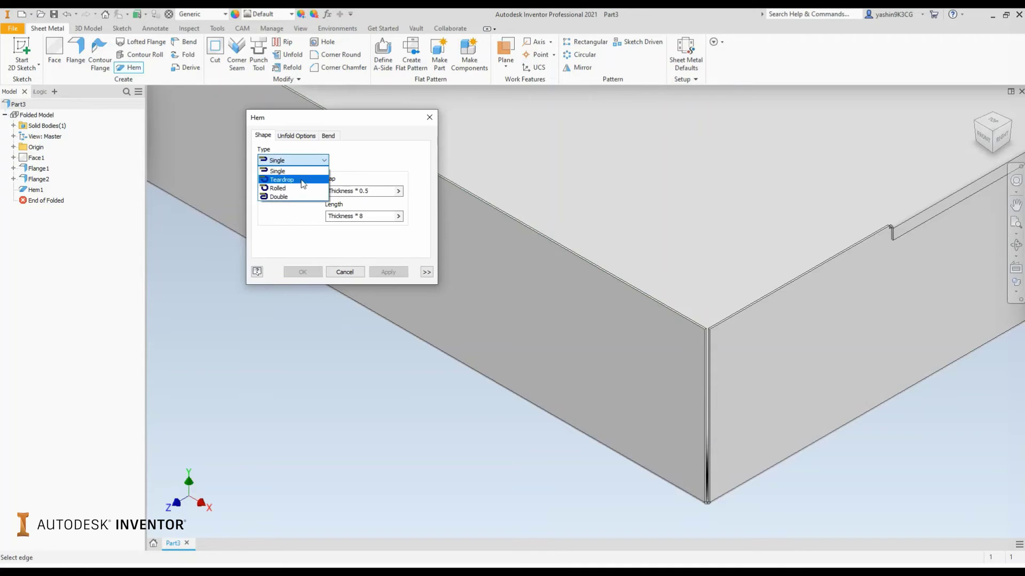
{"action": "left_click", "coordinate": [302, 181]}
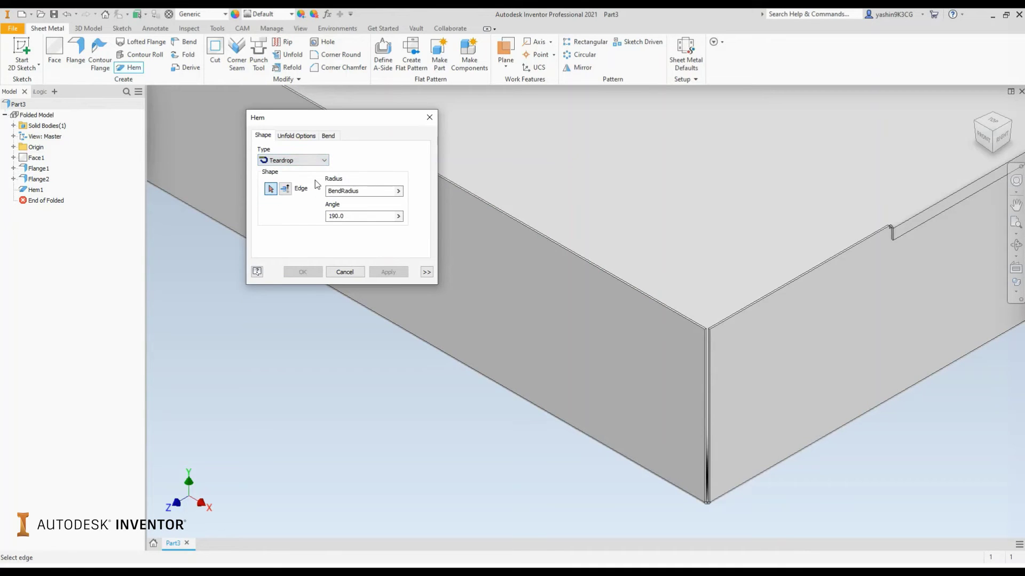
{"action": "left_click", "coordinate": [658, 307]}
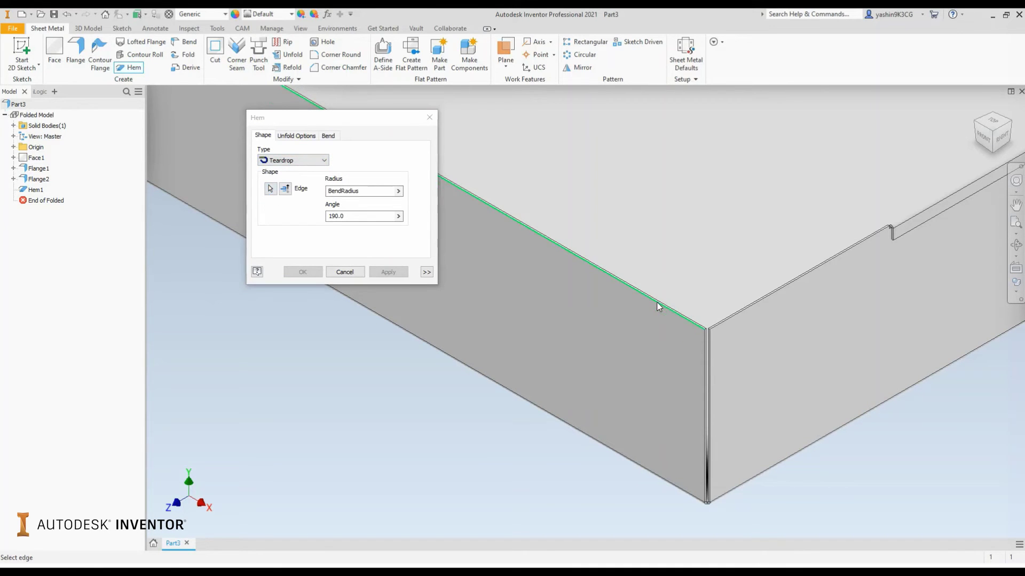
{"action": "left_click", "coordinate": [1001, 143]}
{"action": "middle_click_drag", "start_coordinate": [497, 303], "coordinate": [607, 307]}
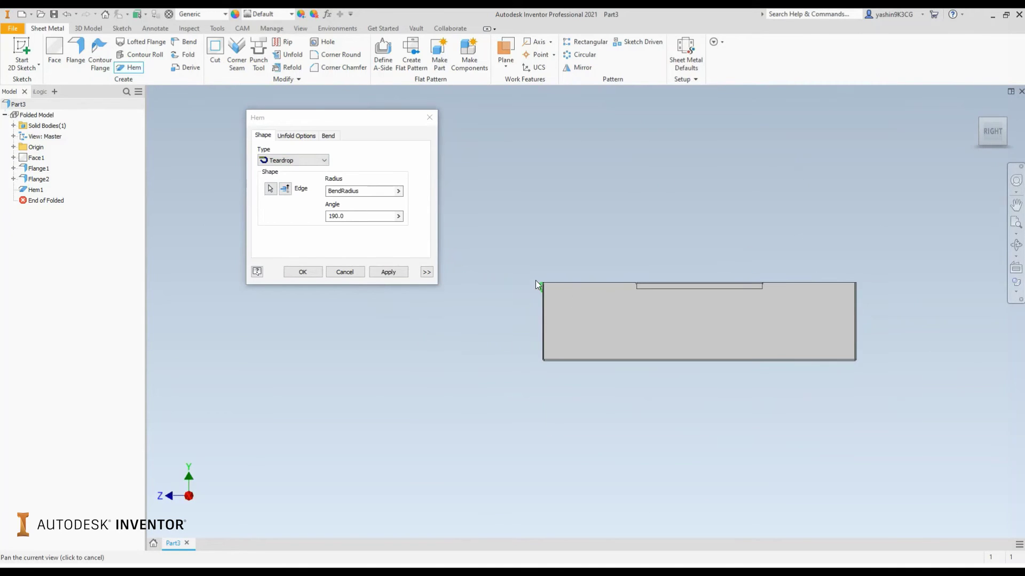
{"action": "scroll", "coordinate": [534, 281], "scroll_direction": "down", "scroll_amount": 2}
{"action": "scroll", "coordinate": [535, 281], "scroll_direction": "down", "scroll_amount": 3}
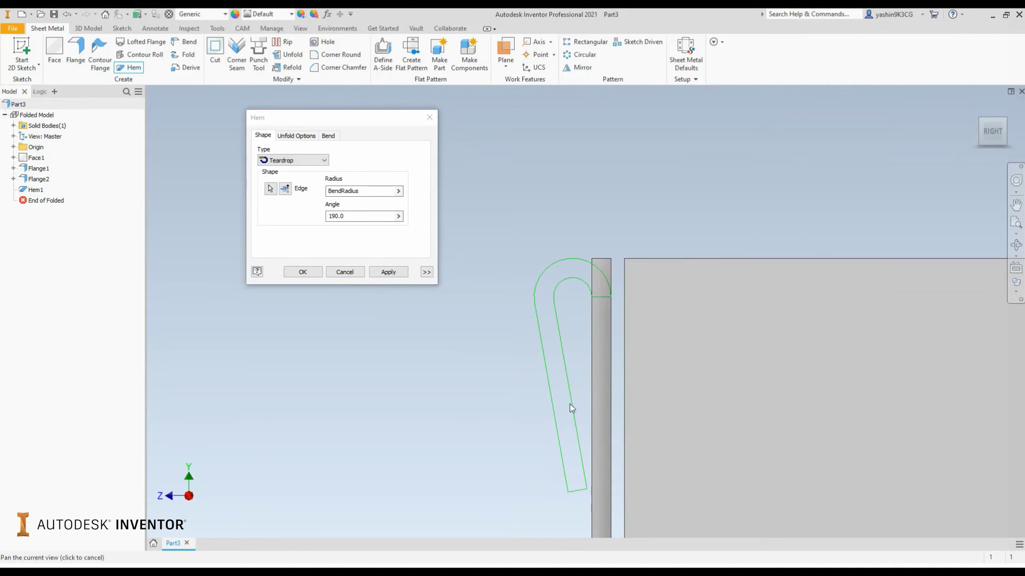
{"action": "middle_click_drag", "start_coordinate": [533, 361], "coordinate": [543, 299]}
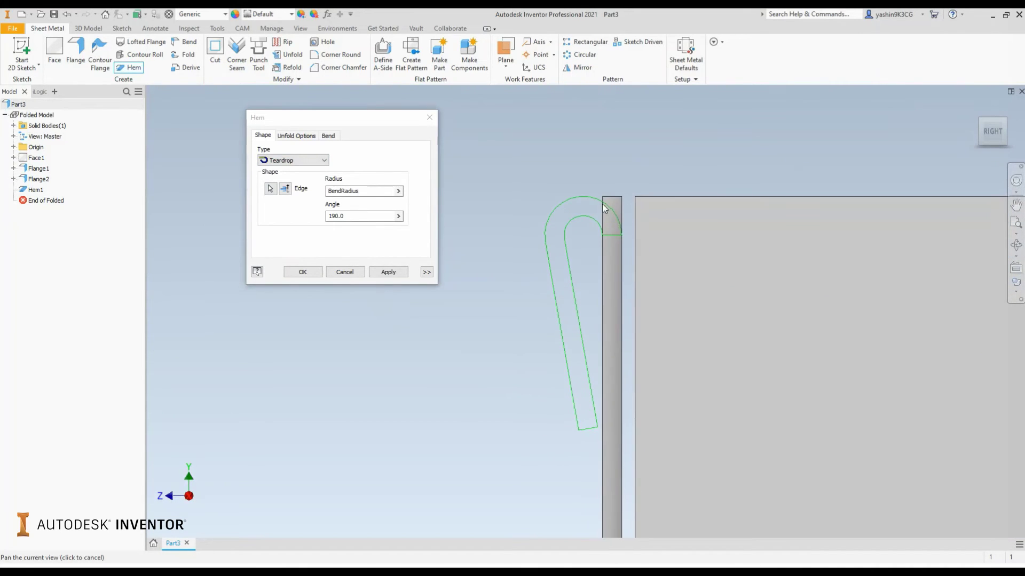
Set the teardrop radius to BendRadius*2 and the angle to 220°.
{"action": "left_click", "coordinate": [374, 194]}
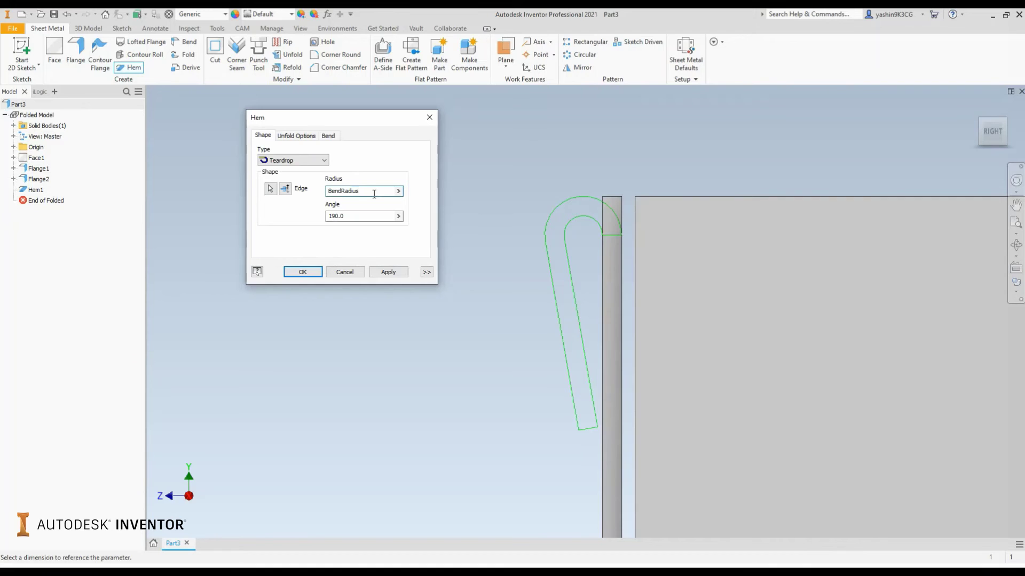
{"action": "type", "text": "*2"}
{"action": "middle_click_drag", "start_coordinate": [493, 334], "coordinate": [505, 249]}
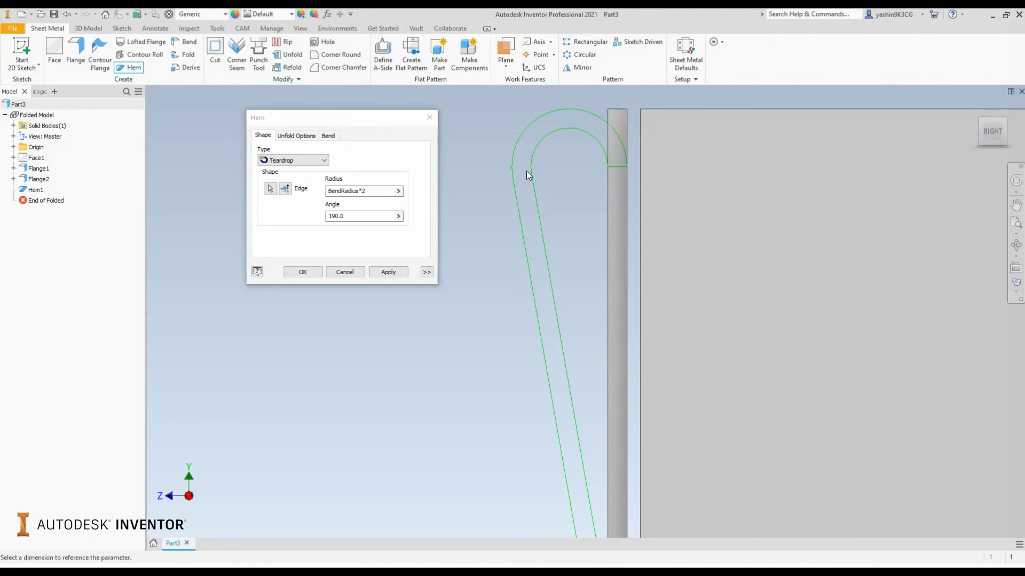
{"action": "middle_click_drag", "start_coordinate": [578, 268], "coordinate": [546, 238]}
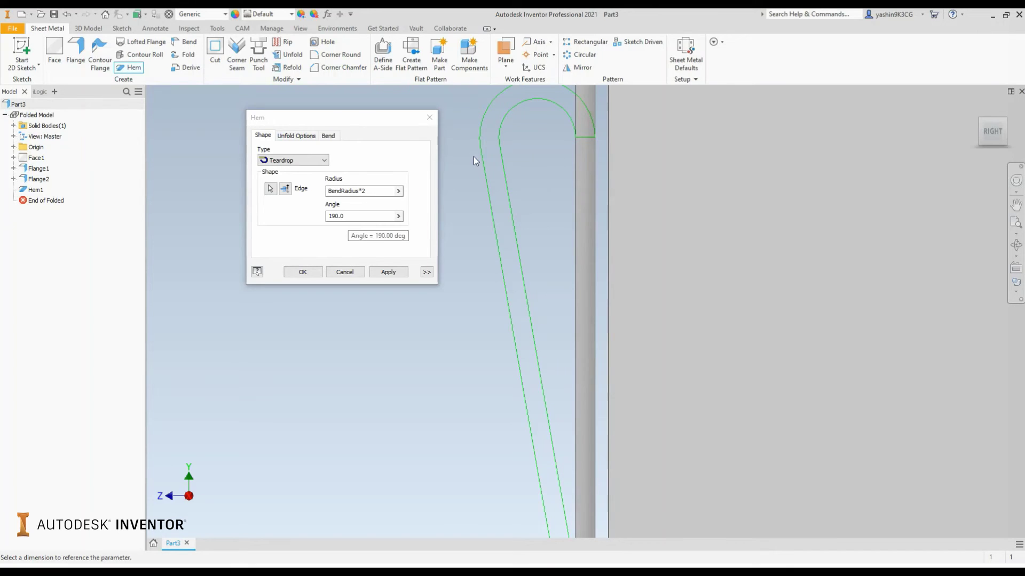
{"action": "mouse_move", "coordinate": [503, 373]}
{"action": "middle_mouse_down"}
{"action": "mouse_move", "coordinate": [492, 327]}
{"action": "mouse_move", "coordinate": [508, 383]}
{"action": "middle_mouse_up"}
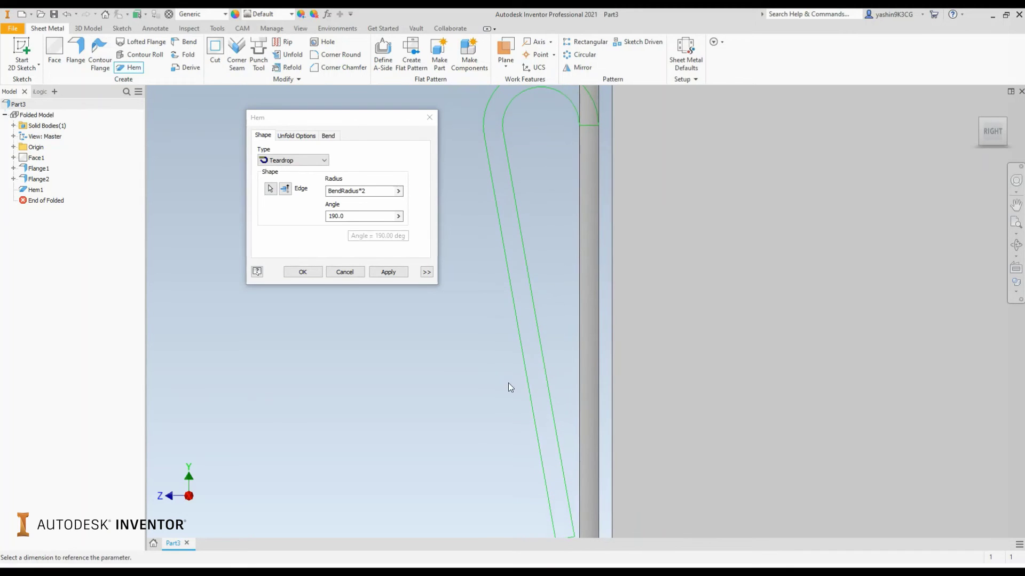
{"action": "left_click", "coordinate": [359, 223]}
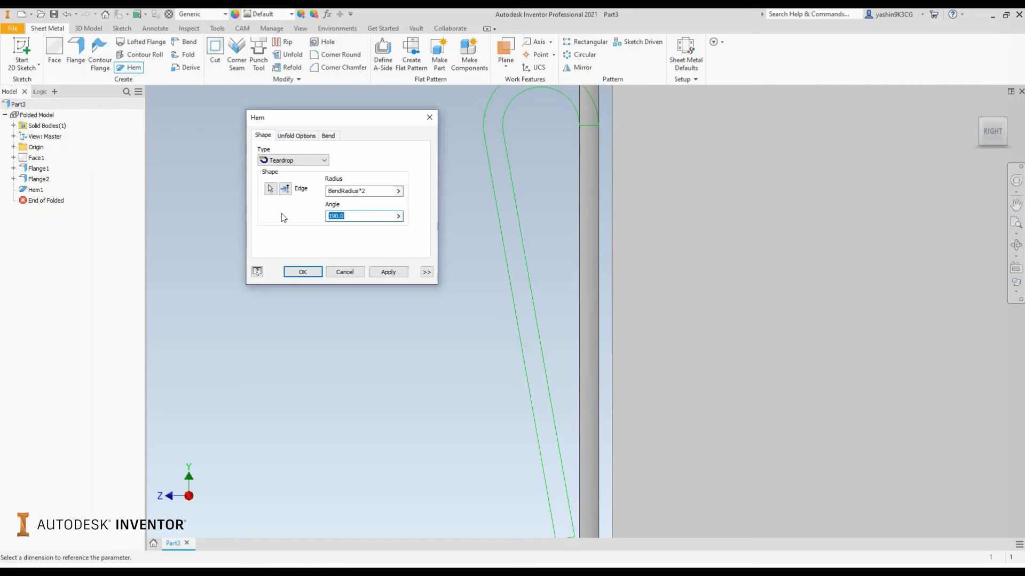
{"action": "type", "text": "1"}
{"action": "key", "text": "BackSpace"}
{"action": "key", "text": "BackSpace"}
{"action": "type", "text": "0"}
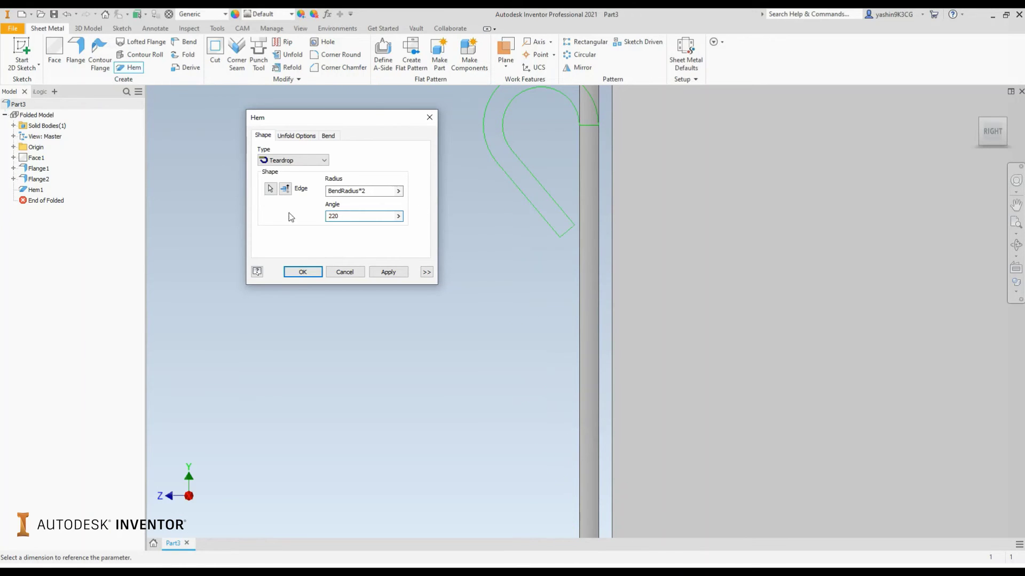
{"action": "middle_click_drag", "start_coordinate": [577, 152], "coordinate": [568, 208]}
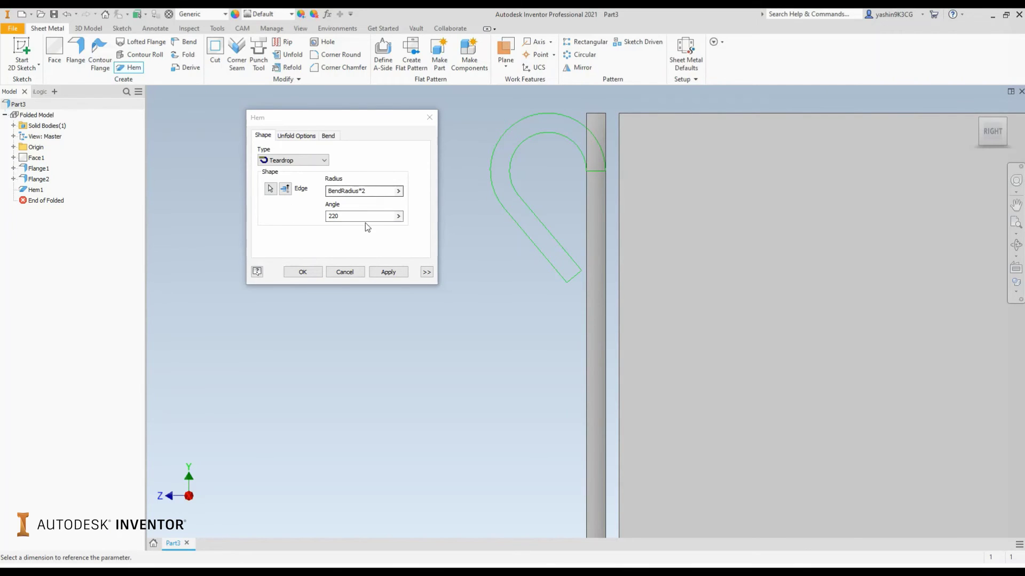
Apply the teardrop hem, creating Hem2.
{"action": "left_click", "coordinate": [388, 272]}
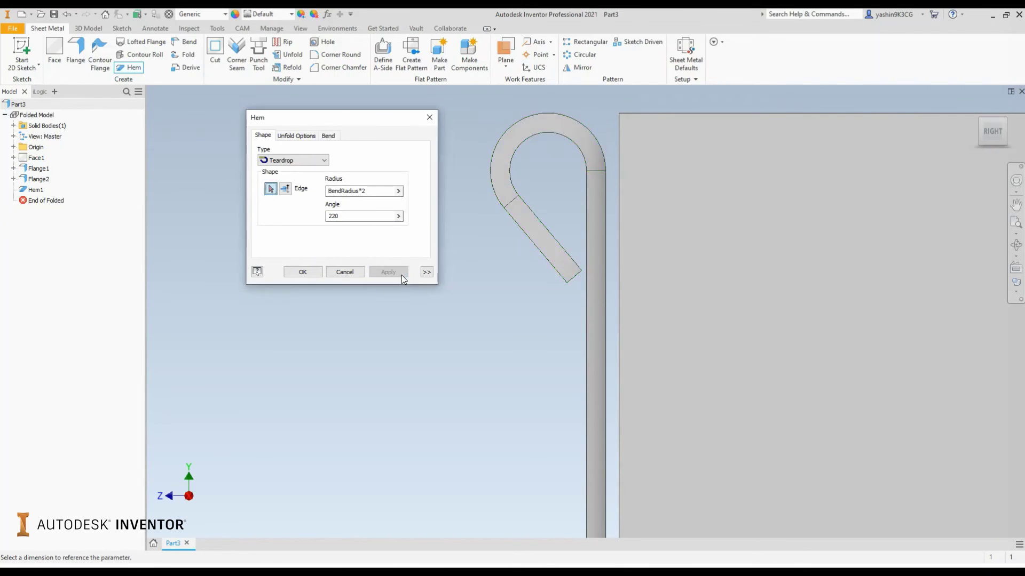
{"action": "scroll", "coordinate": [559, 302], "scroll_direction": "up", "scroll_amount": 3}
{"action": "middle_click_drag", "start_coordinate": [535, 304], "coordinate": [621, 248], "text": "shift"}
{"action": "scroll", "coordinate": [619, 248], "scroll_direction": "down", "scroll_amount": 2}
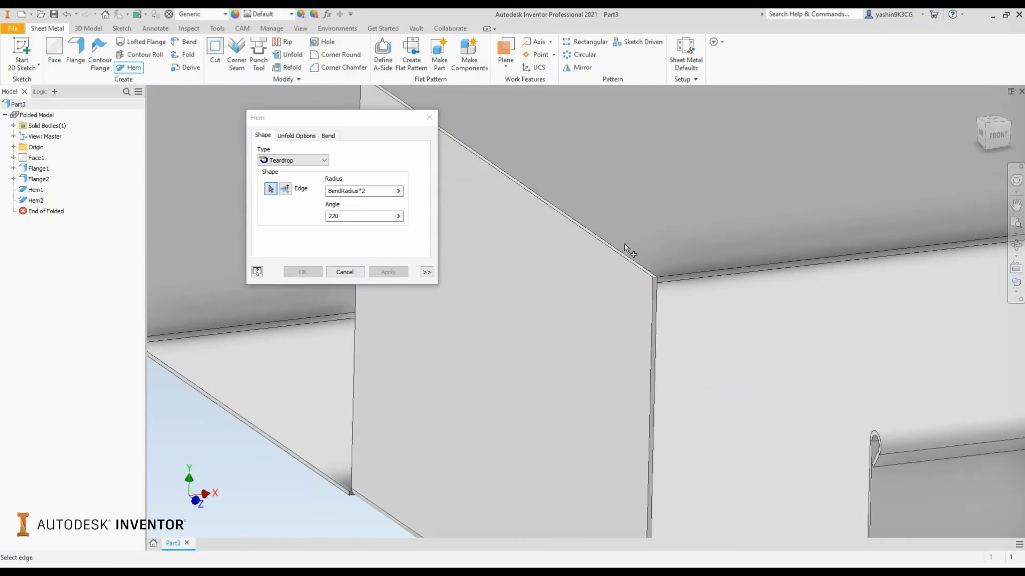
Switch the hem type to Rolled and select the flange edge to receive it.
{"action": "left_click", "coordinate": [298, 163]}
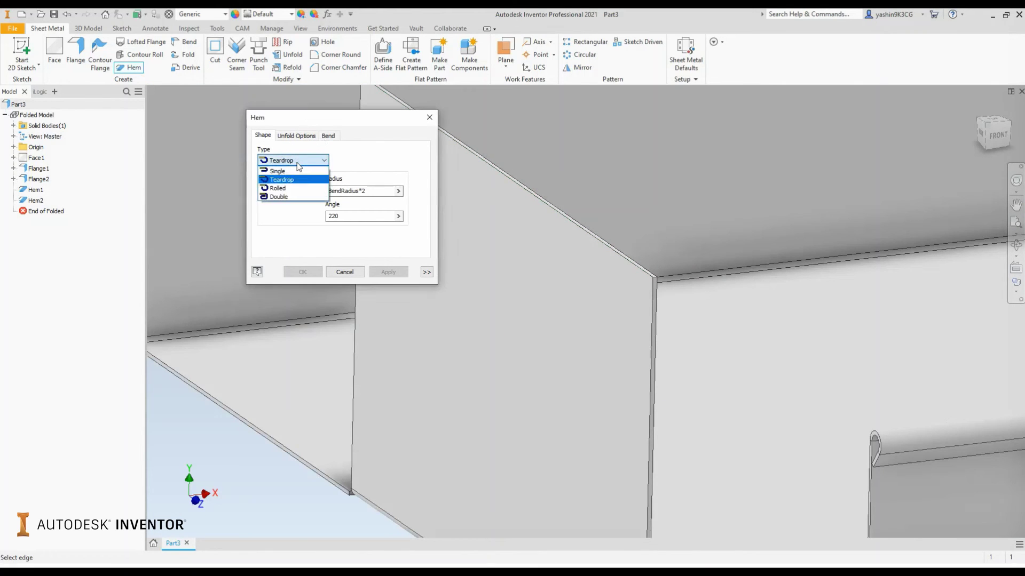
{"action": "left_click", "coordinate": [296, 190]}
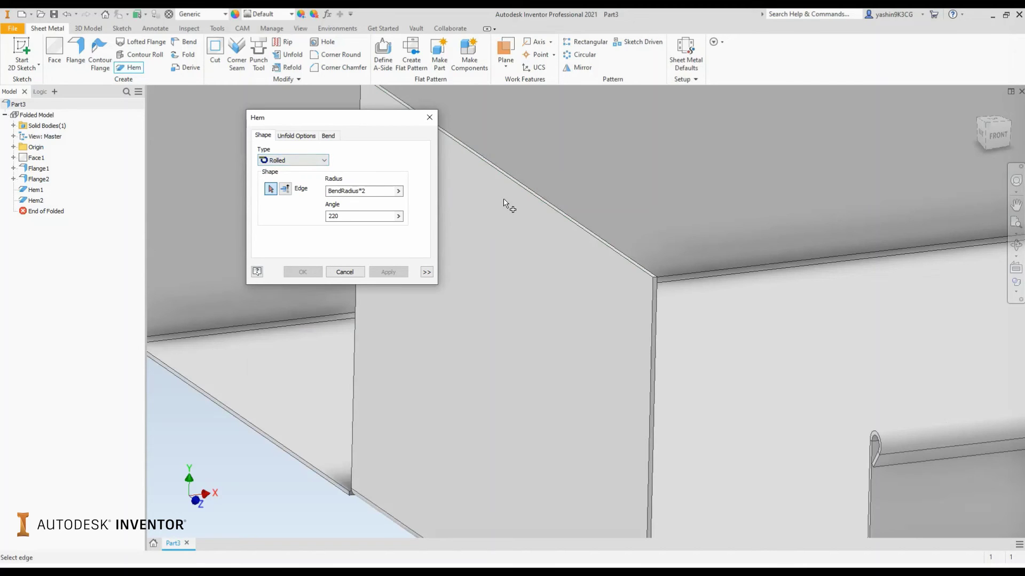
{"action": "left_click", "coordinate": [580, 235]}
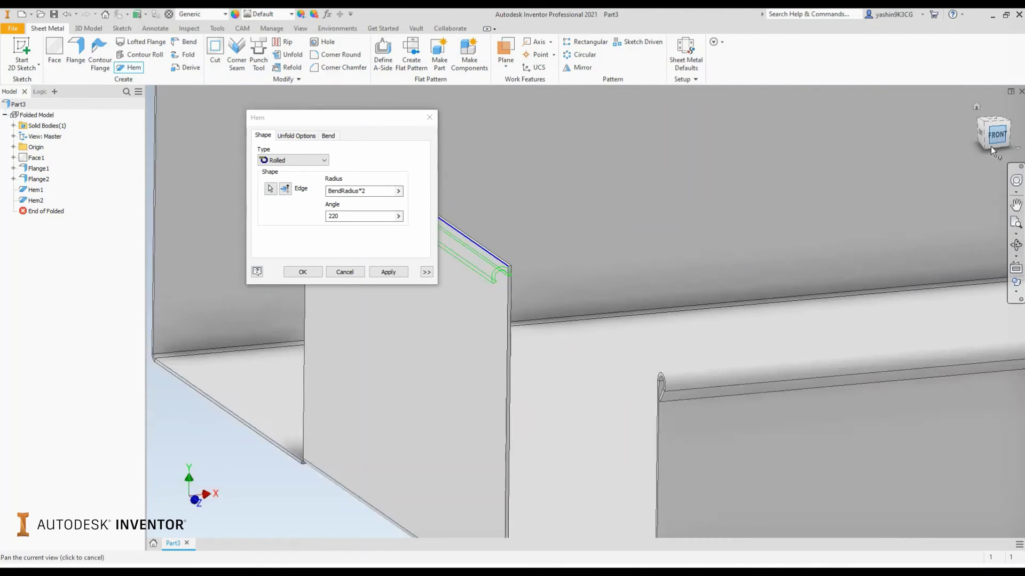
{"action": "left_click", "coordinate": [991, 143]}
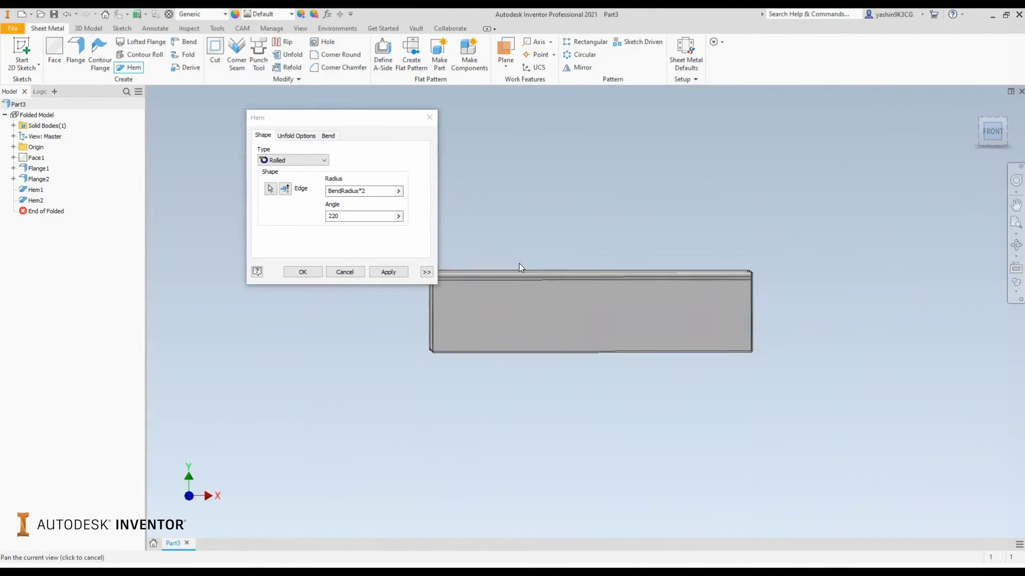
{"action": "left_click_drag", "start_coordinate": [478, 270], "coordinate": [629, 270]}
{"action": "scroll", "coordinate": [661, 271], "scroll_direction": "up", "scroll_amount": 2}
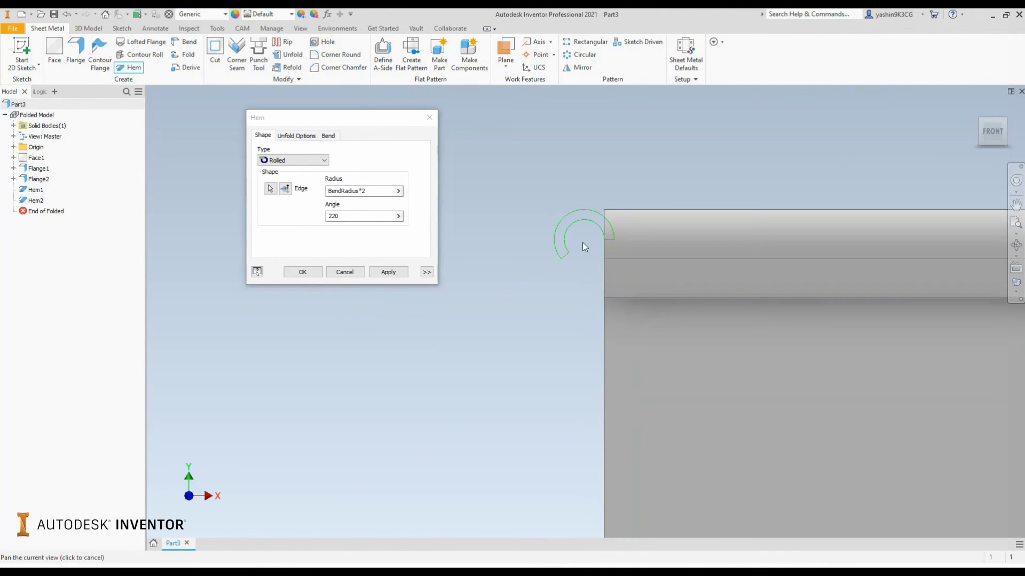
{"action": "scroll", "coordinate": [576, 241], "scroll_direction": "up", "scroll_amount": 2}
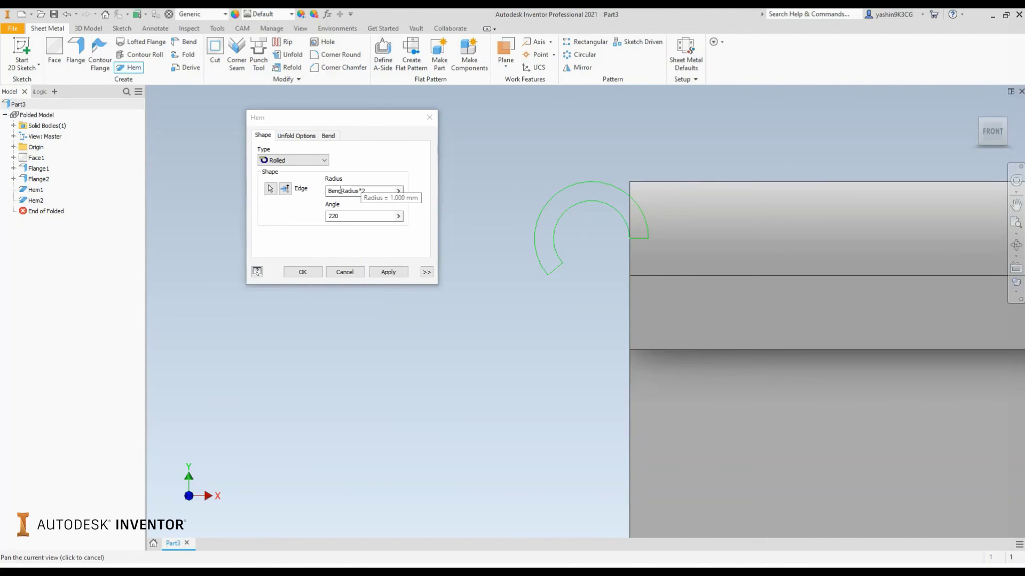
Set the rolled hem radius to BendRadius*0.5 and the angle to 220°.
{"action": "left_click", "coordinate": [377, 191]}
{"action": "key", "text": "BackSpace"}
{"action": "type", "text": "0.5"}
{"action": "scroll", "coordinate": [631, 203], "scroll_direction": "up", "scroll_amount": 3}
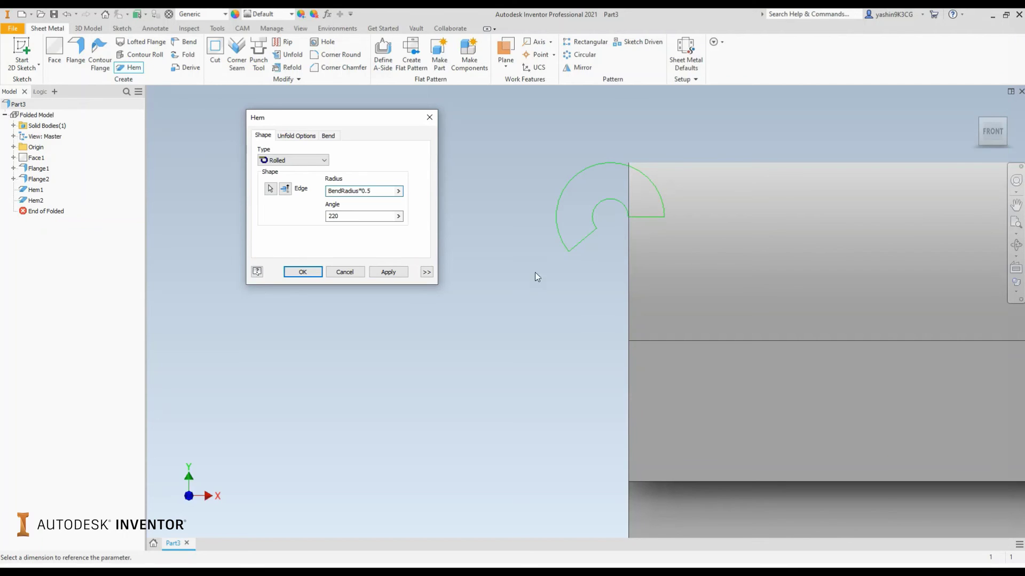
{"action": "double_click", "coordinate": [333, 216]}
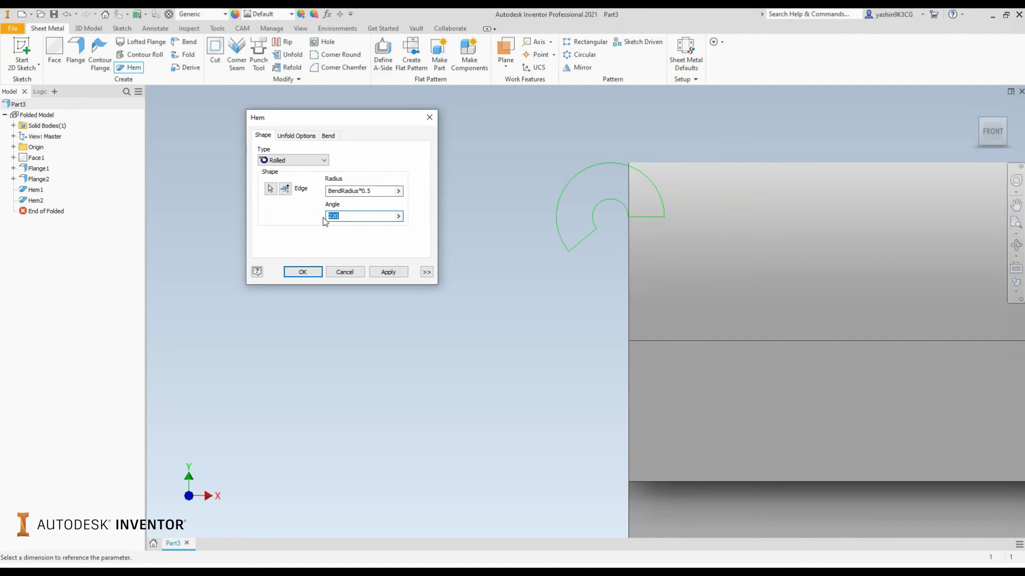
{"action": "type", "text": "260"}
{"action": "key", "text": "BackSpace"}
{"action": "key", "text": "BackSpace"}
{"action": "type", "text": "20"}
Apply the rolled hem as Hem3 and orbit the box to see its top edges.
{"action": "left_click", "coordinate": [392, 271]}
{"action": "scroll", "coordinate": [542, 254], "scroll_direction": "up", "scroll_amount": 3}
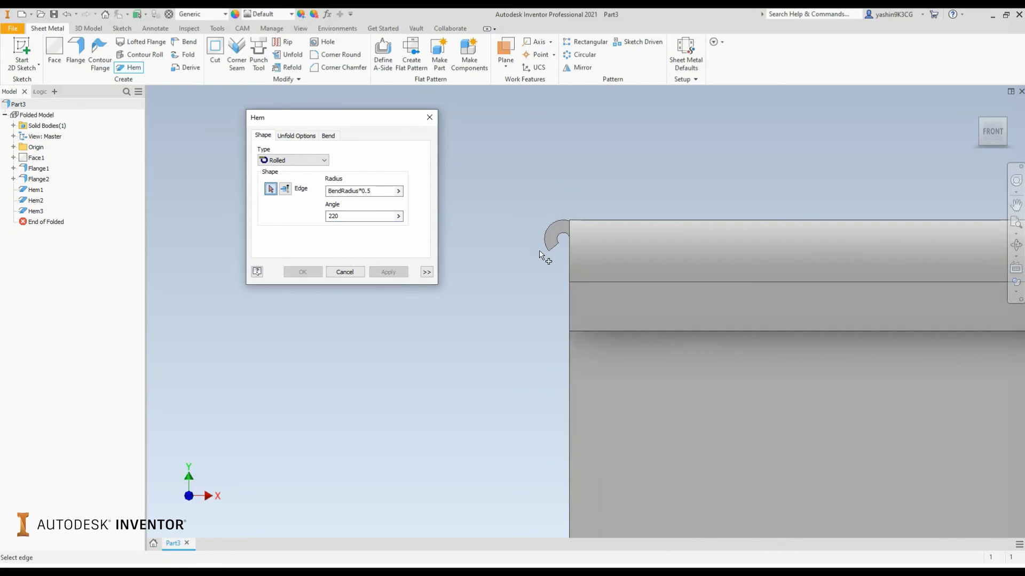
{"action": "scroll", "coordinate": [539, 247], "scroll_direction": "down", "scroll_amount": 6}
{"action": "scroll", "coordinate": [550, 259], "scroll_direction": "up", "scroll_amount": 6}
{"action": "middle_click_drag", "start_coordinate": [931, 277], "coordinate": [718, 277], "text": "shift"}
{"action": "scroll", "coordinate": [769, 322], "scroll_direction": "down", "scroll_amount": 5}
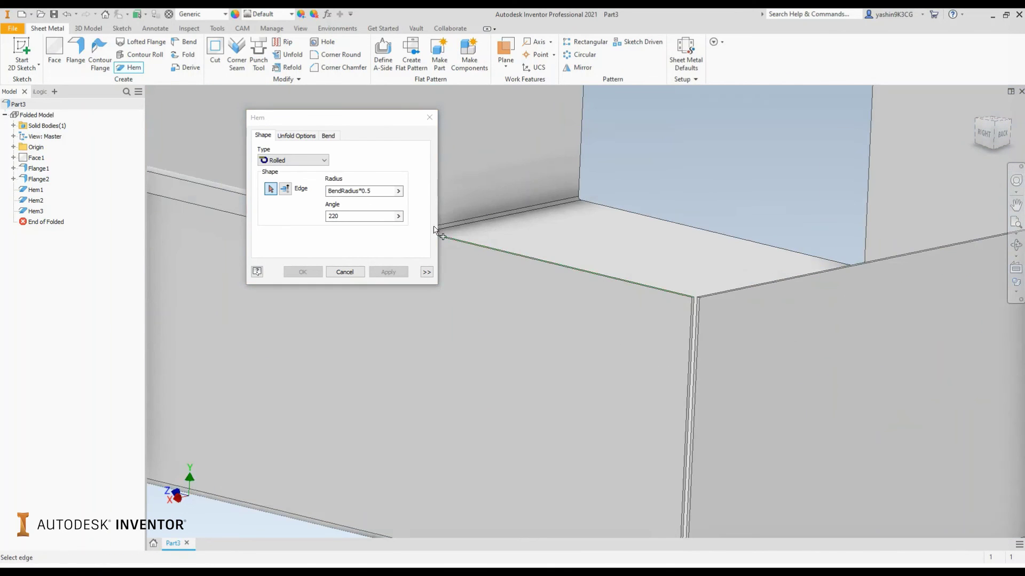
Switch the hem type to Double and pick another top edge of the box.
{"action": "left_click", "coordinate": [322, 161]}
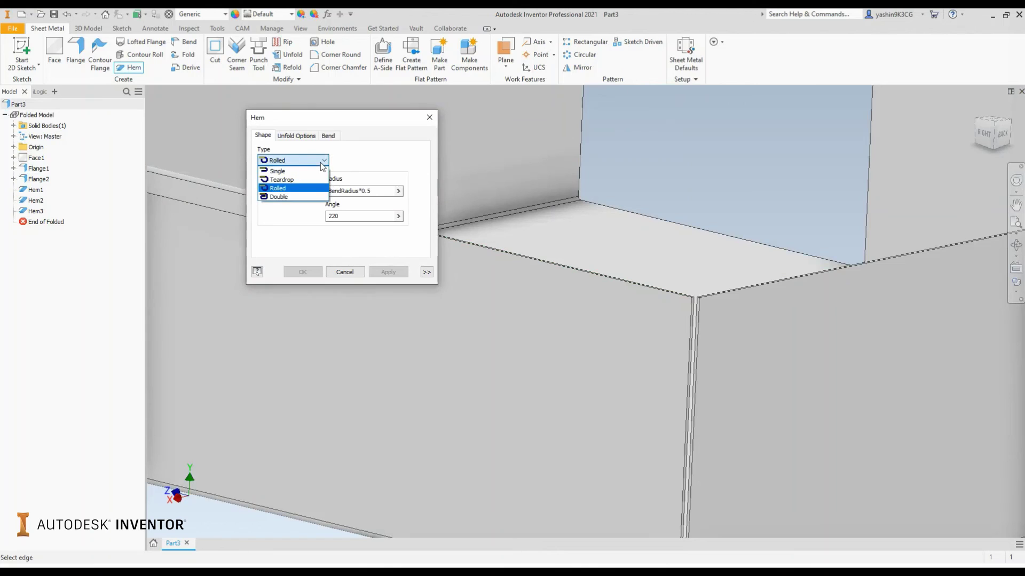
{"action": "left_click", "coordinate": [303, 196]}
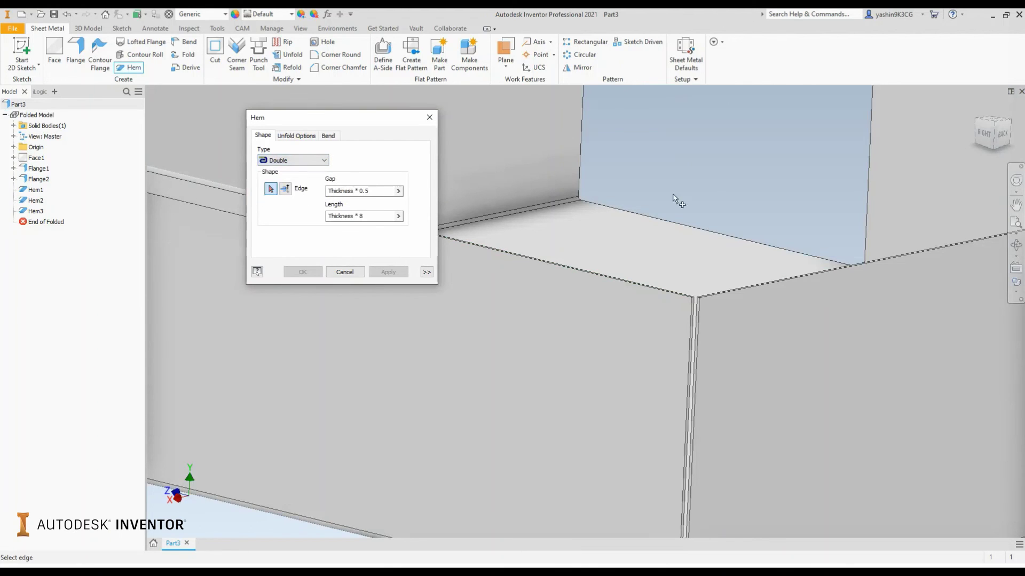
{"action": "left_click", "coordinate": [766, 288]}
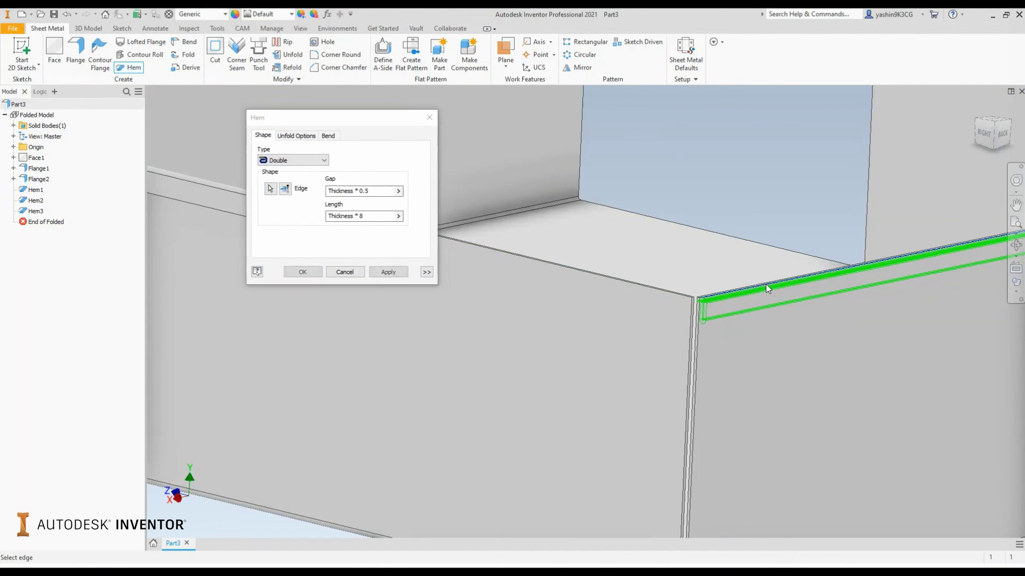
{"action": "left_click", "coordinate": [987, 134]}
{"action": "scroll", "coordinate": [751, 282], "scroll_direction": "up", "scroll_amount": 3}
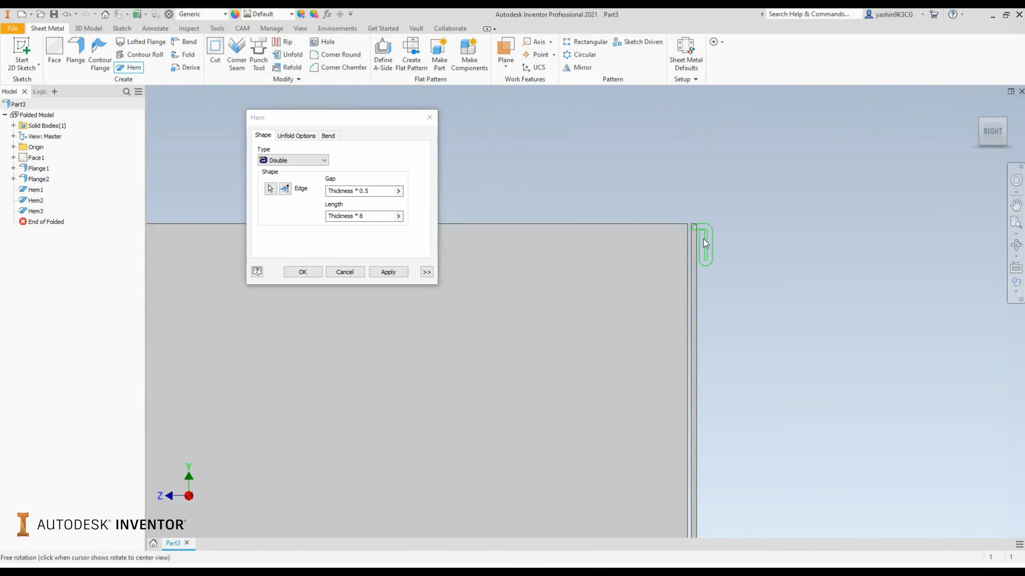
{"action": "scroll", "coordinate": [703, 239], "scroll_direction": "up", "scroll_amount": 3}
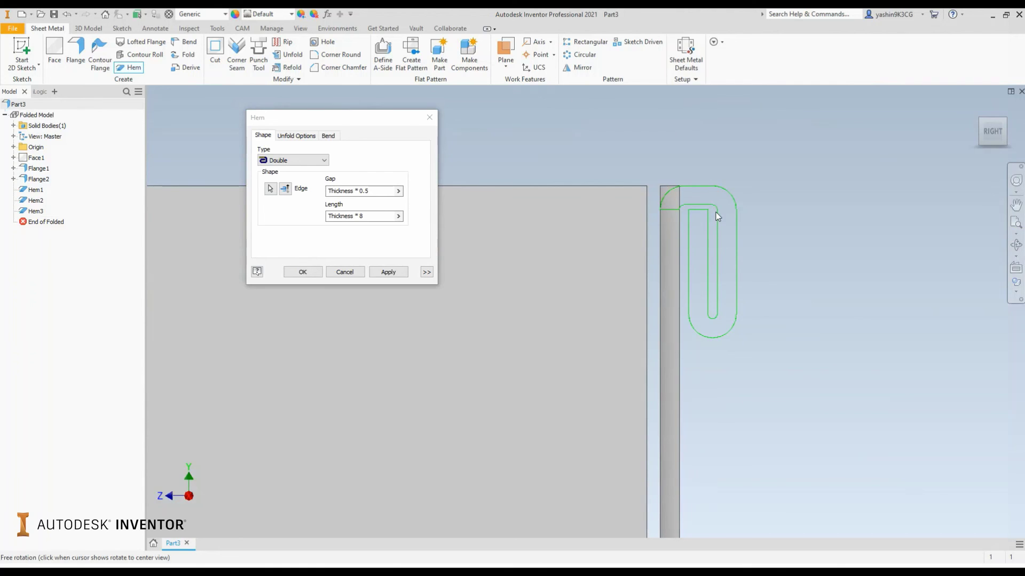
{"action": "scroll", "coordinate": [716, 224], "scroll_direction": "up", "scroll_amount": 2}
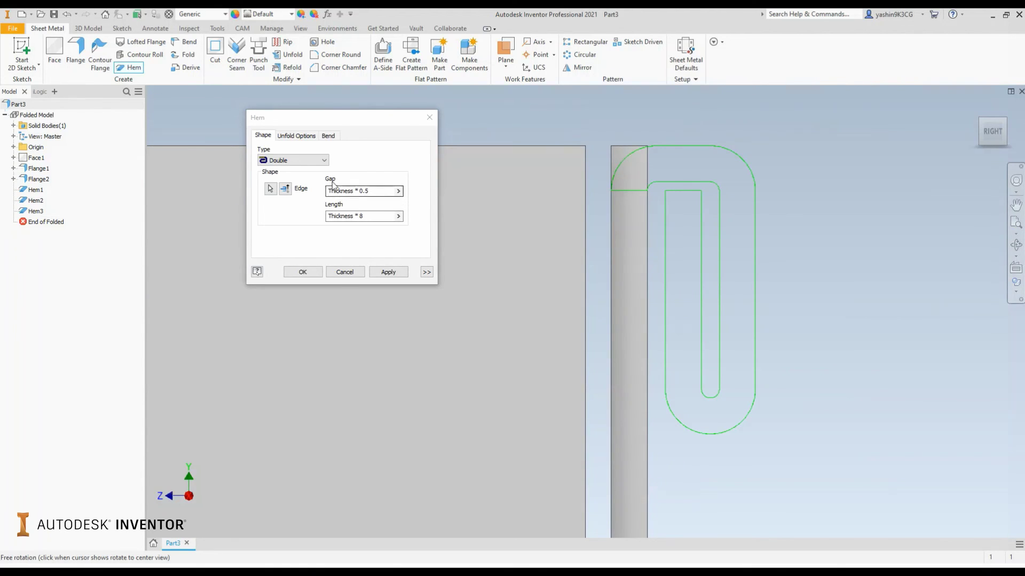
Adjust the double hem gap through trial values until it reads Thickness * 2.
{"action": "left_click", "coordinate": [374, 191]}
{"action": "key", "text": "BackSpace"}
{"action": "key", "text": "BackSpace"}
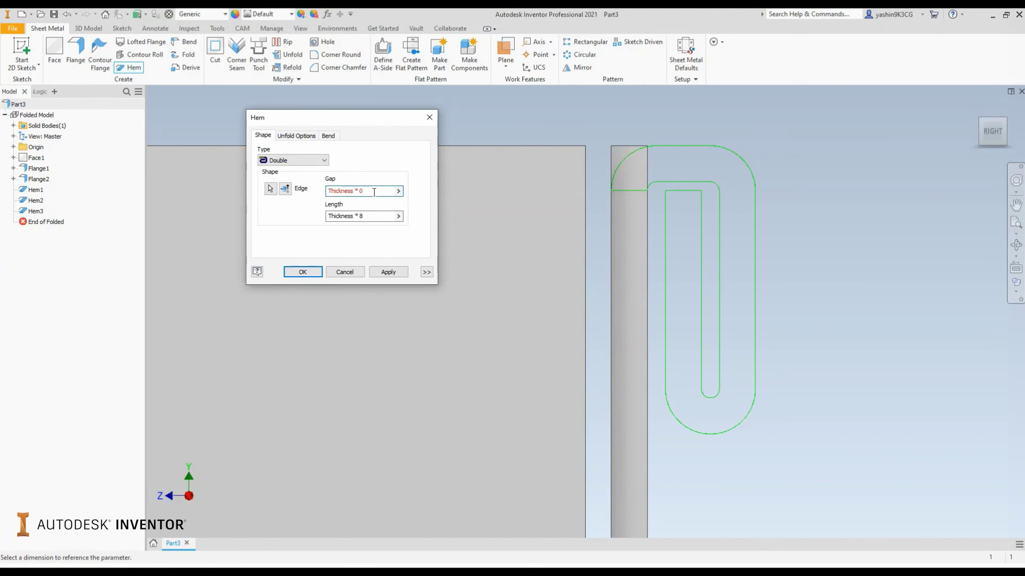
{"action": "type", "text": ".6"}
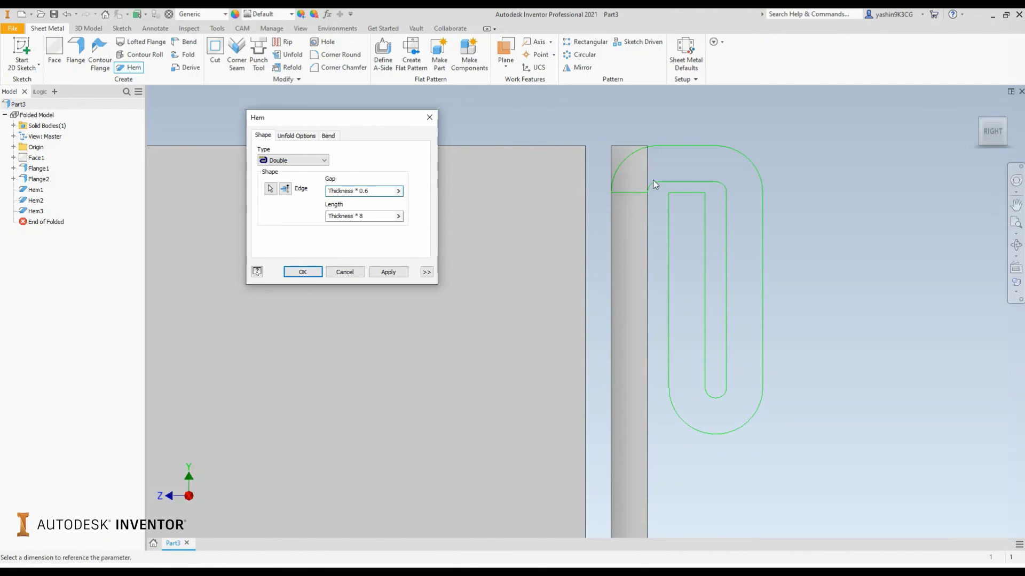
{"action": "middle_click_drag", "start_coordinate": [652, 180], "coordinate": [620, 184]}
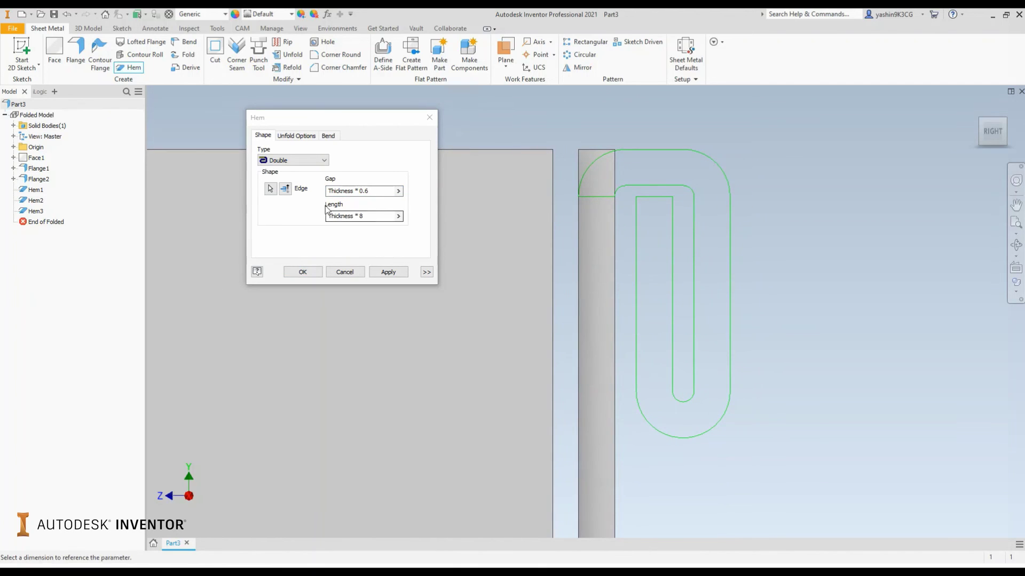
{"action": "scroll", "coordinate": [622, 198], "scroll_direction": "up", "scroll_amount": 3}
{"action": "scroll", "coordinate": [622, 199], "scroll_direction": "up", "scroll_amount": 3}
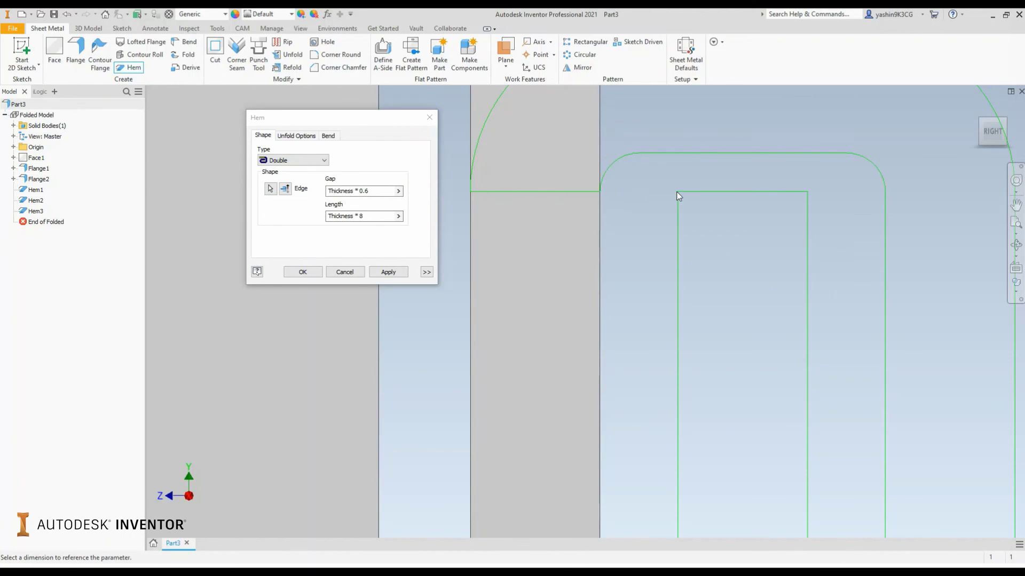
{"action": "scroll", "coordinate": [677, 195], "scroll_direction": "down", "scroll_amount": 2}
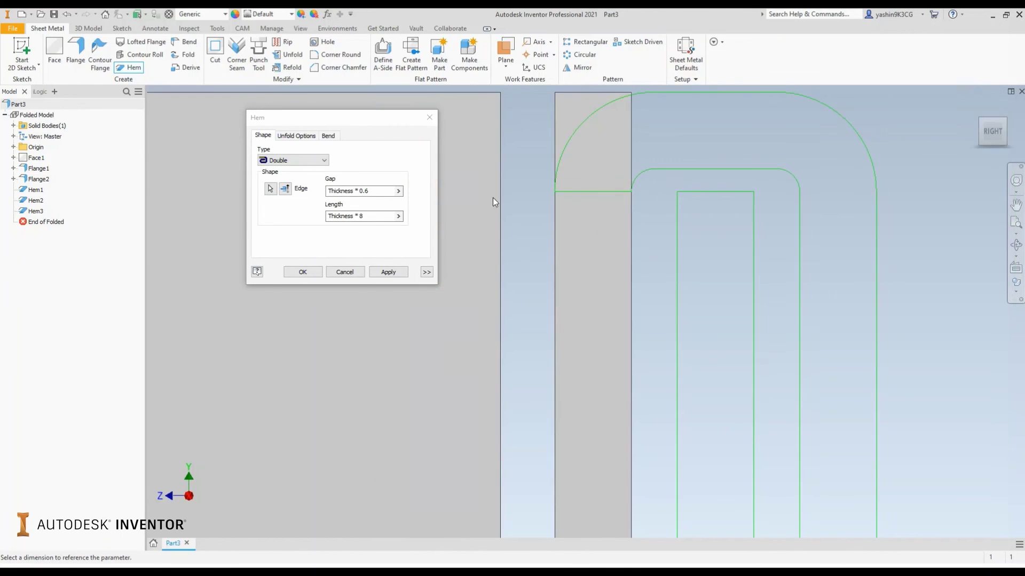
{"action": "left_click", "coordinate": [390, 193]}
{"action": "key", "text": "BackSpace"}
{"action": "type", "text": "9"}
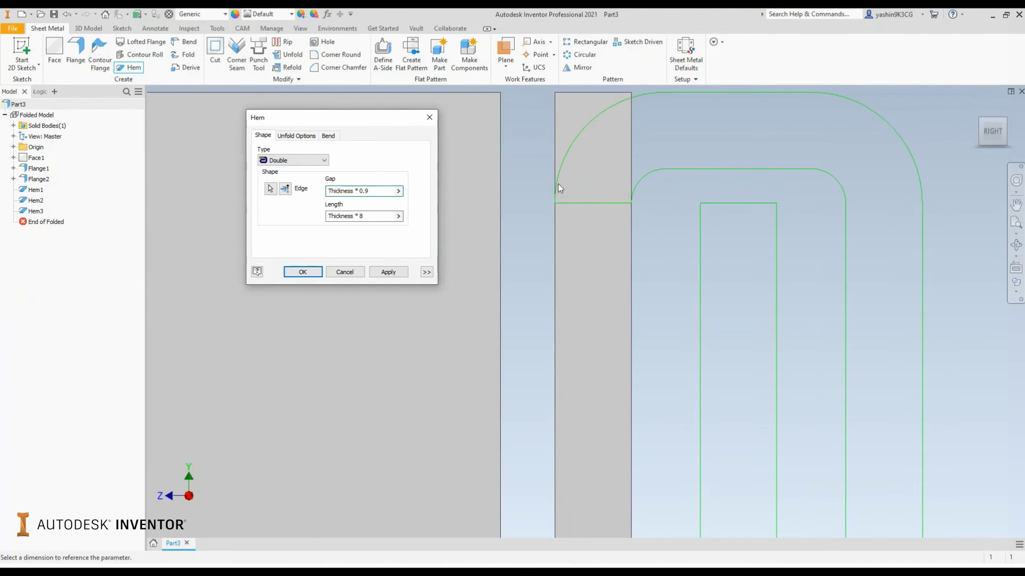
{"action": "middle_click_drag", "start_coordinate": [744, 167], "coordinate": [684, 176]}
{"action": "scroll", "coordinate": [553, 174], "scroll_direction": "down", "scroll_amount": 2}
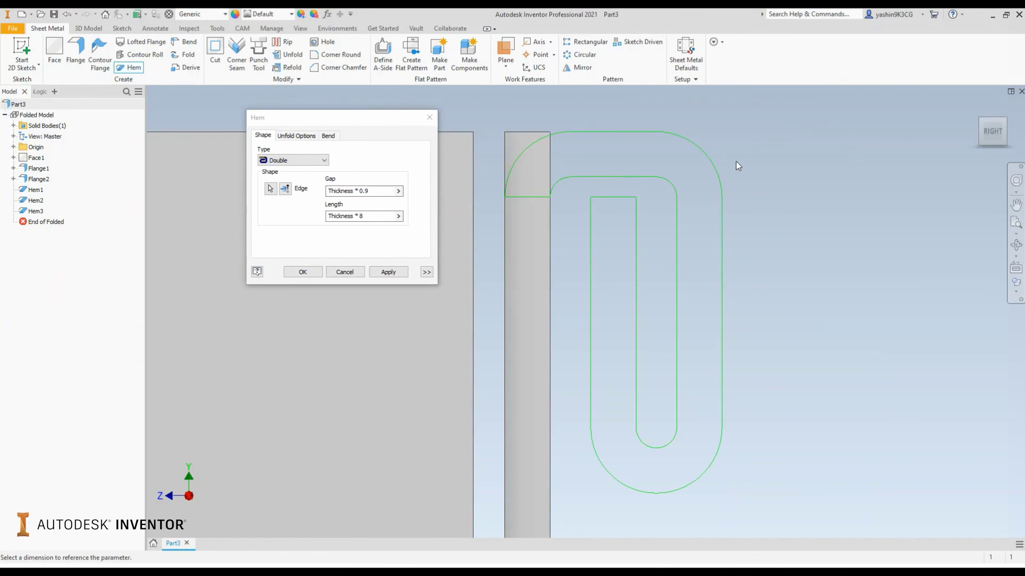
{"action": "left_click", "coordinate": [381, 191]}
{"action": "key", "text": "BackSpace"}
{"action": "key", "text": "BackSpace"}
{"action": "key", "text": "BackSpace"}
{"action": "type", "text": "2"}
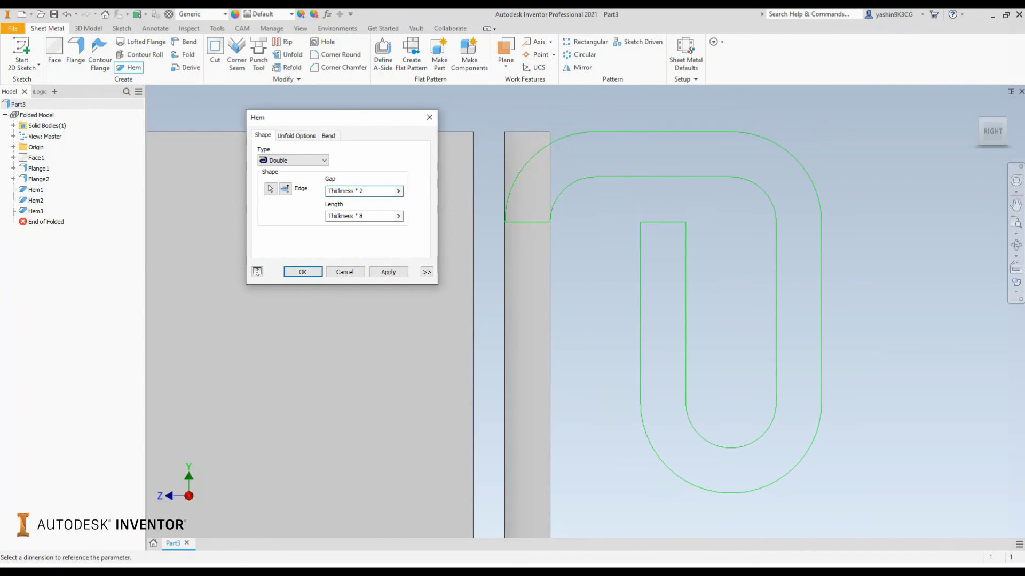
Change the double hem length from Thickness * 8 to Thickness * 10, trying 9 first.
{"action": "middle_click_drag", "start_coordinate": [674, 235], "coordinate": [603, 199]}
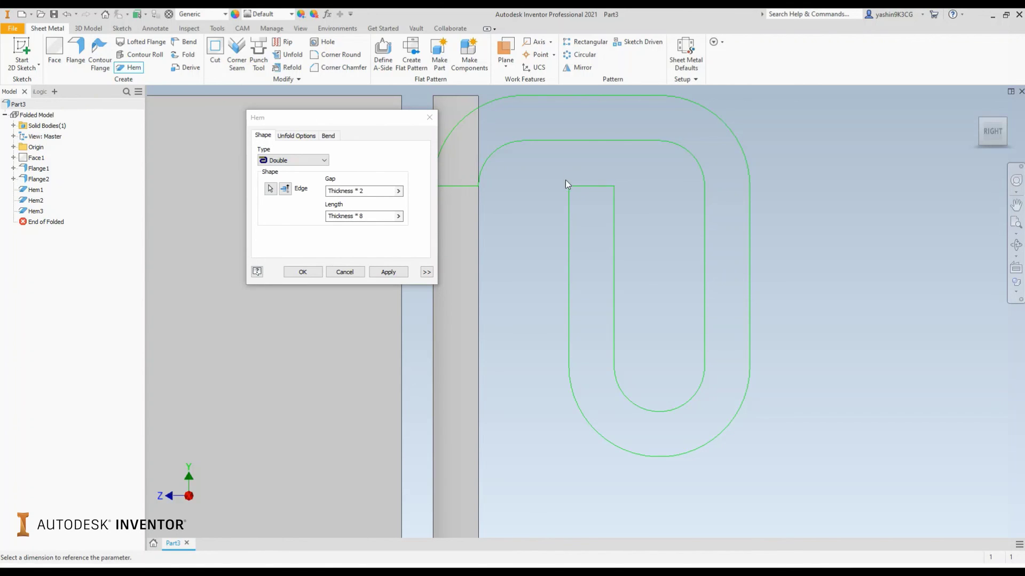
{"action": "left_click", "coordinate": [367, 217]}
{"action": "key", "text": "BackSpace"}
{"action": "type", "text": "9"}
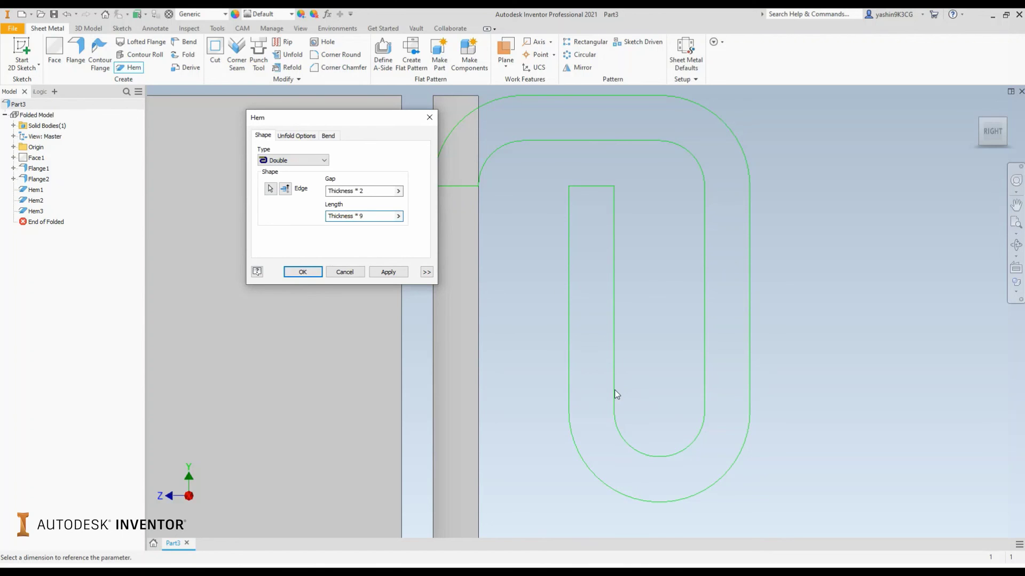
{"action": "key", "text": "BackSpace"}
{"action": "type", "text": "10"}
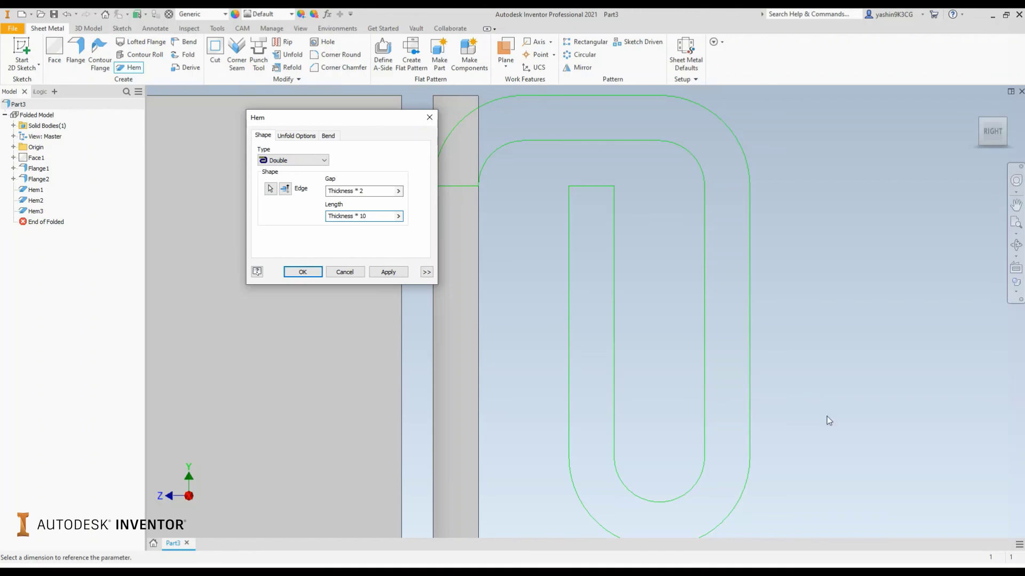
{"action": "middle_click_drag", "start_coordinate": [678, 378], "coordinate": [658, 331]}
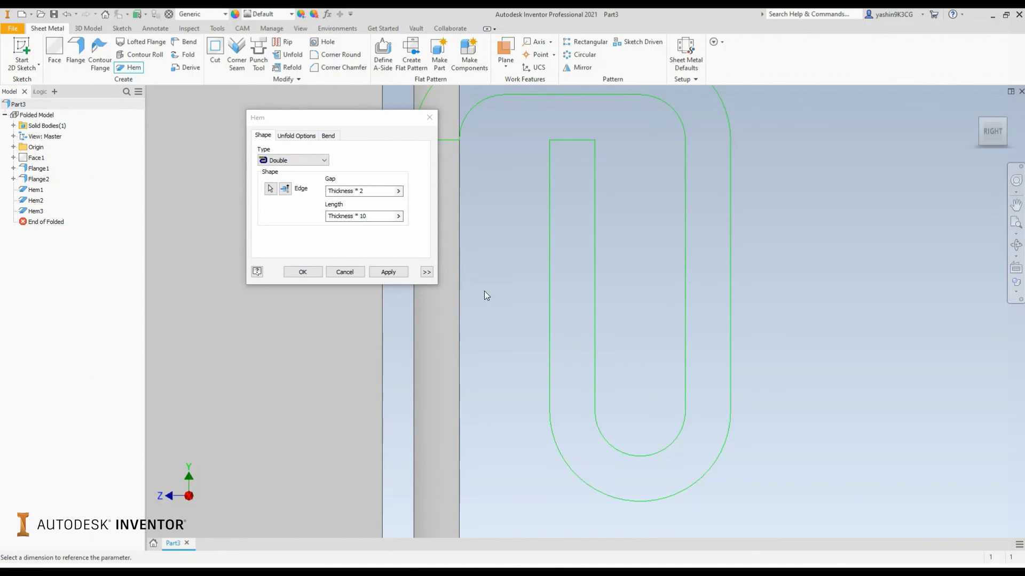
Apply the double hem as Hem4 and orbit to view the whole tray in 3D.
{"action": "left_click", "coordinate": [395, 272]}
{"action": "scroll", "coordinate": [574, 293], "scroll_direction": "down", "scroll_amount": 5}
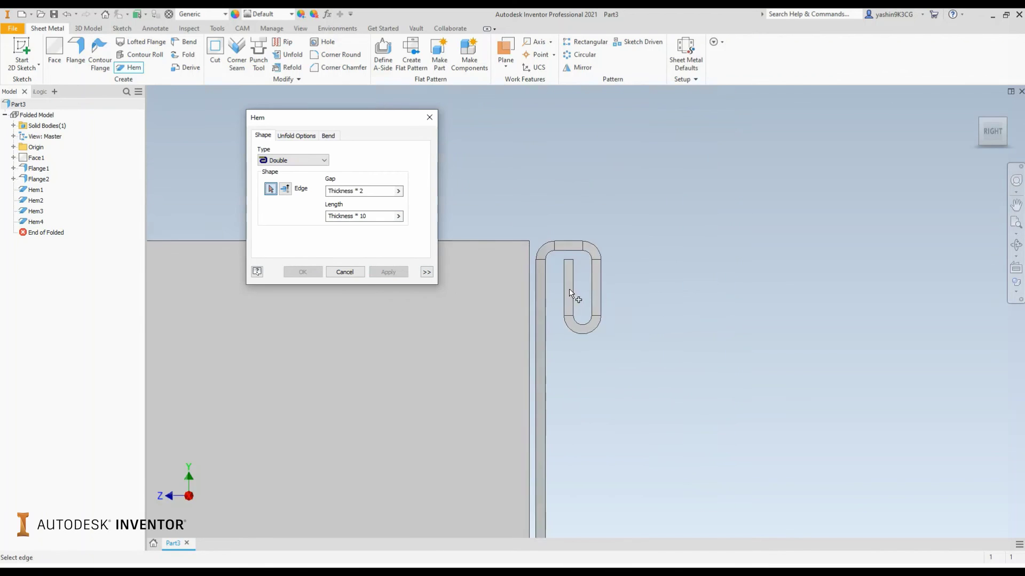
{"action": "middle_click_drag", "start_coordinate": [576, 295], "coordinate": [540, 301], "text": "shift"}
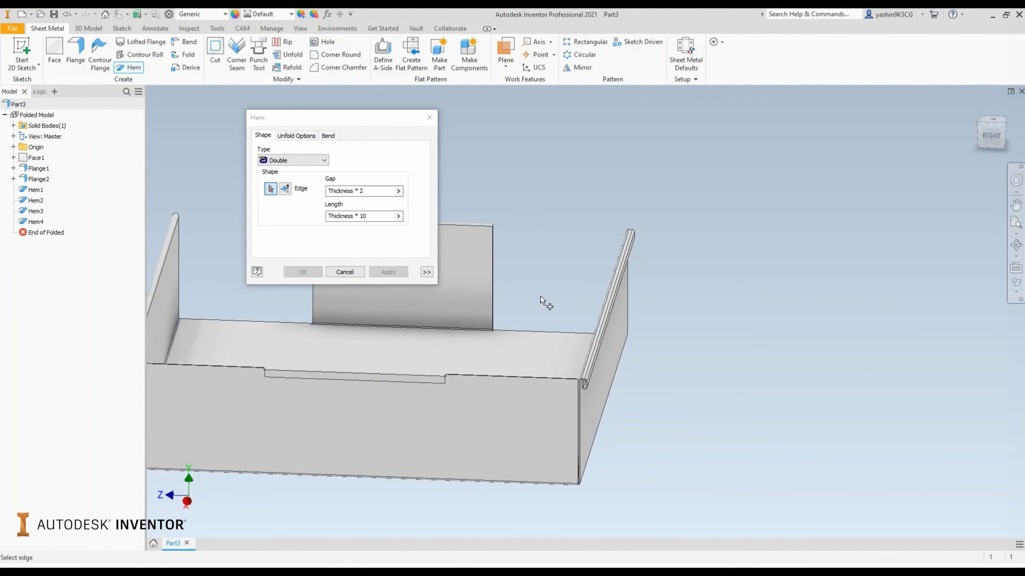